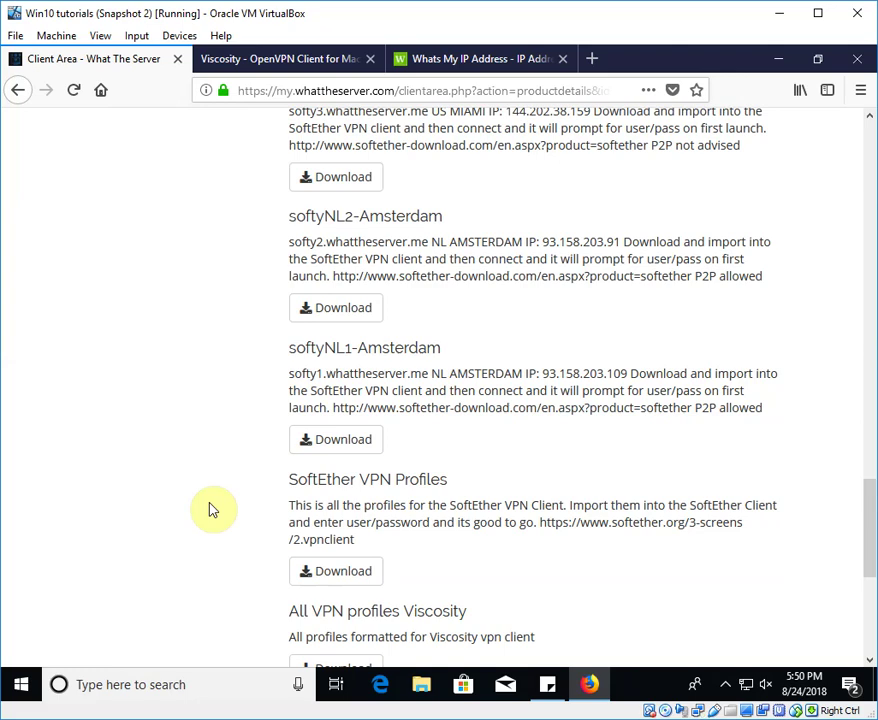
Scroll the web page and highlight the 'All VPN profiles Viscosity' heading.
scroll(212, 510, down, 4)
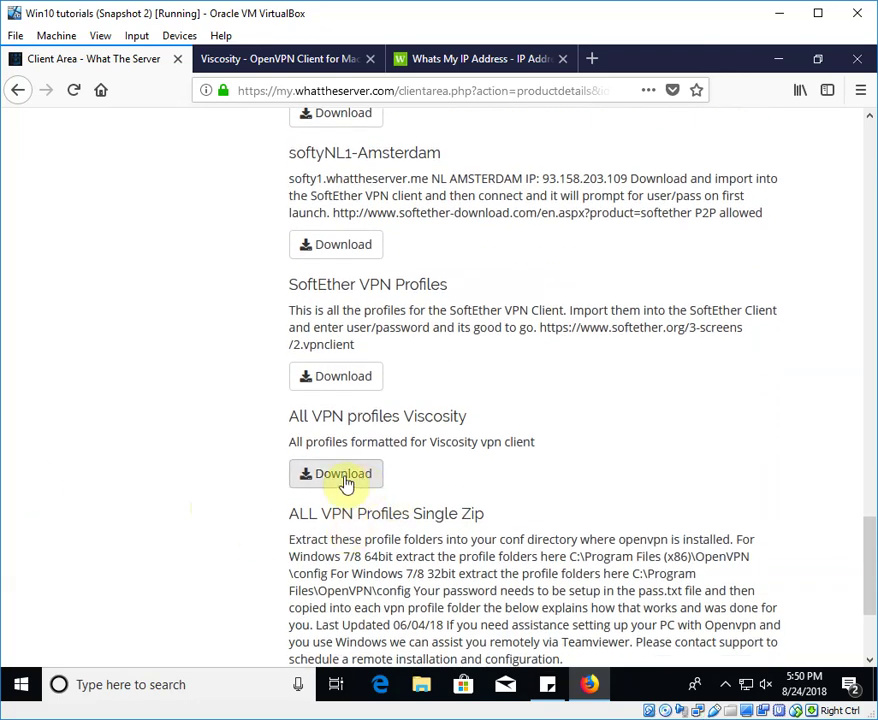
triple_click(389, 418)
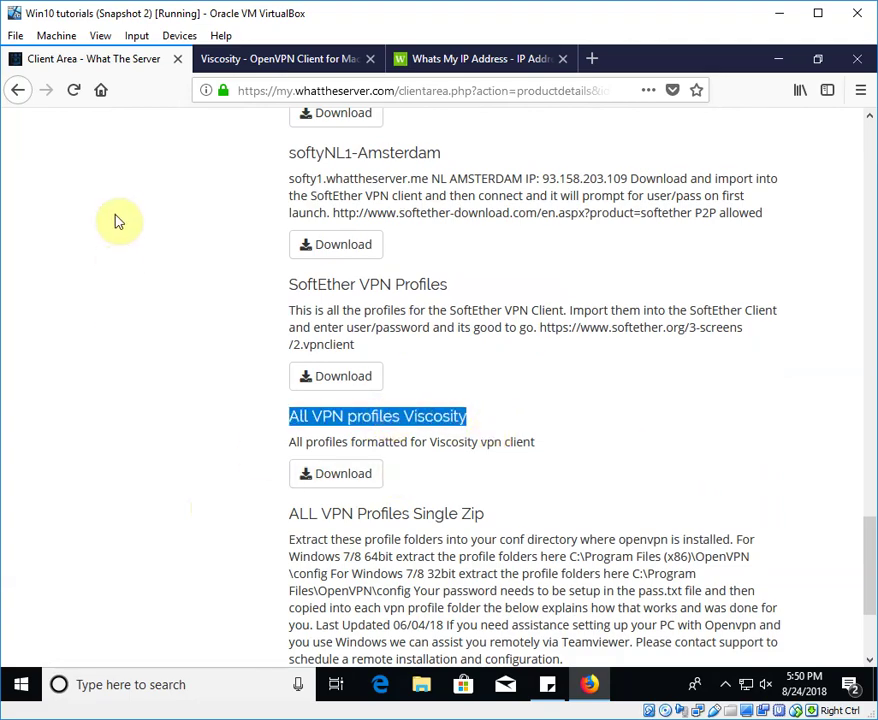
scroll(157, 265, up, 20)
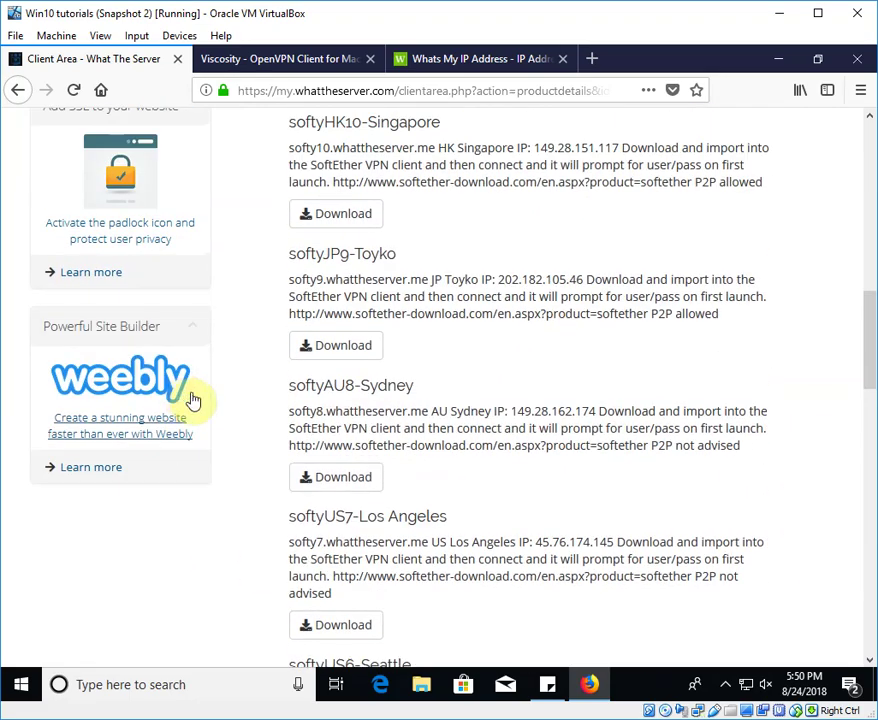
scroll(202, 405, up, 16)
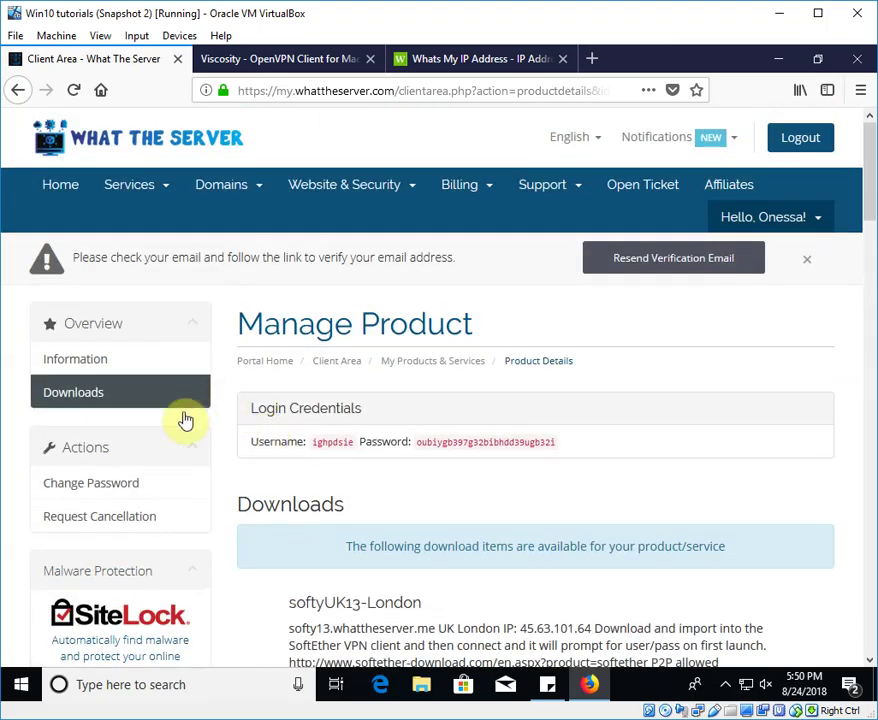
scroll(398, 504, down, 18)
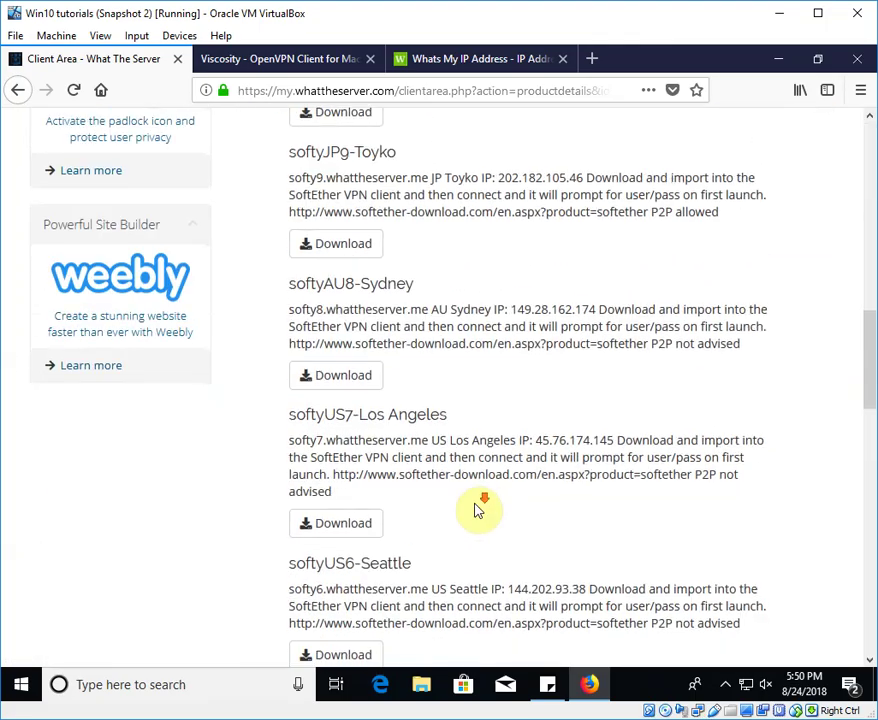
scroll(477, 510, down, 14)
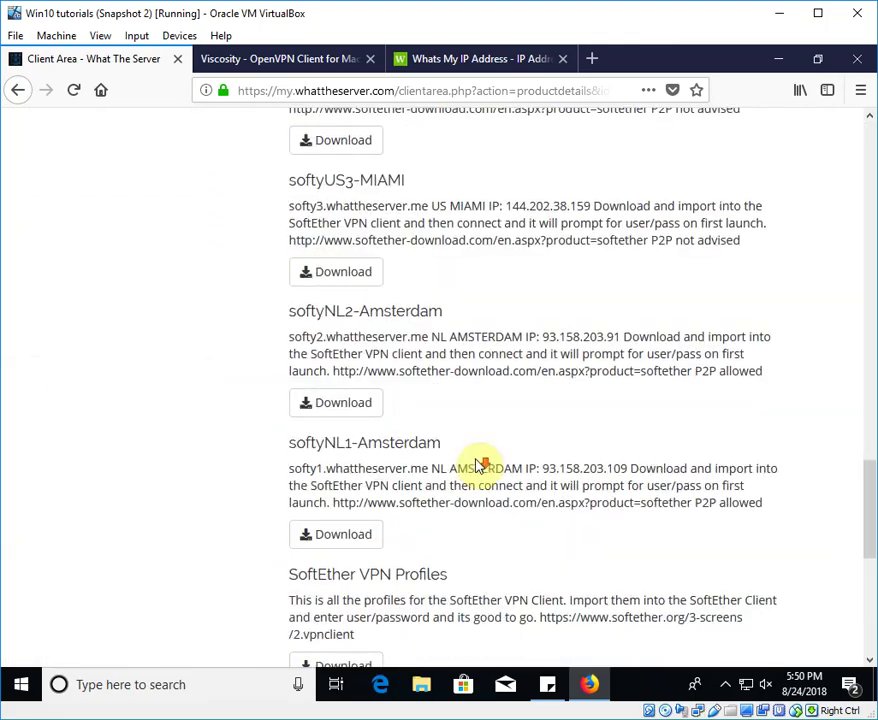
scroll(477, 467, down, 5)
triple_click(480, 464)
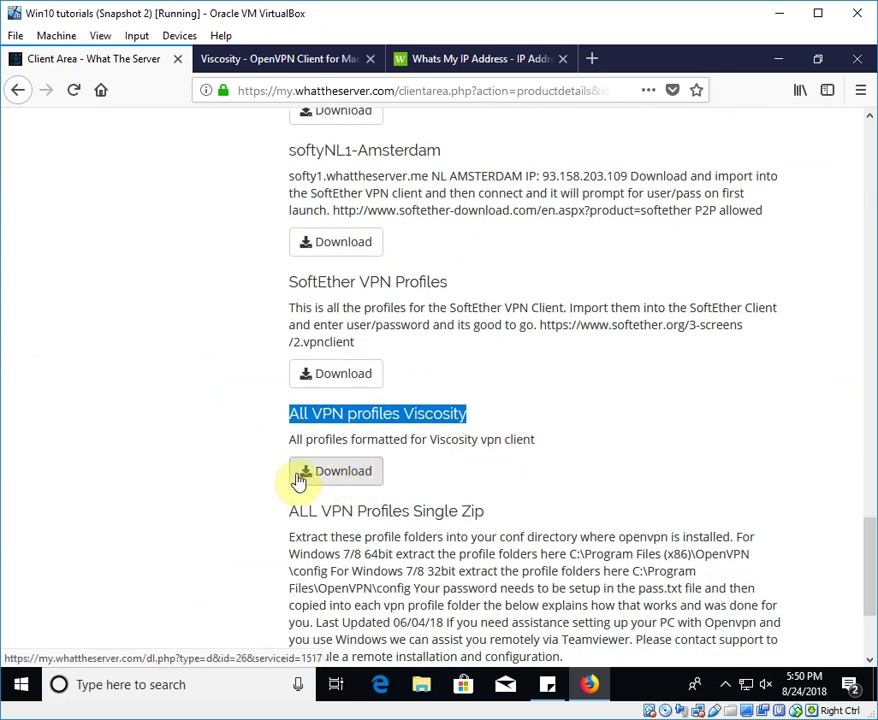
Extract vpn.wts.me.config_files_visc in Downloads and open its Softy OpenVPN Viscosity Profiles folder.
click(417, 692)
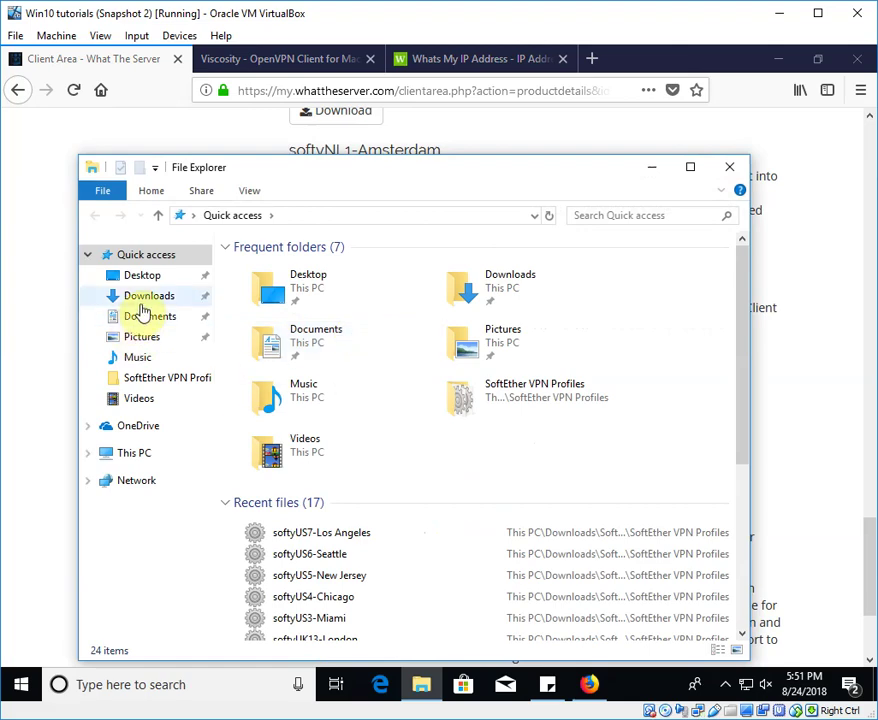
click(147, 297)
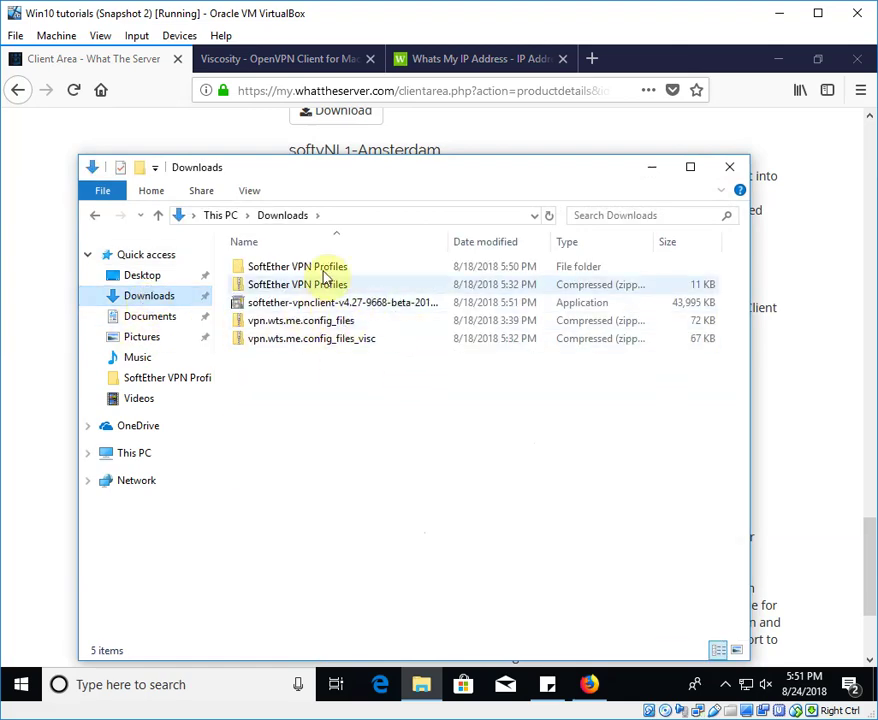
right_click(343, 345)
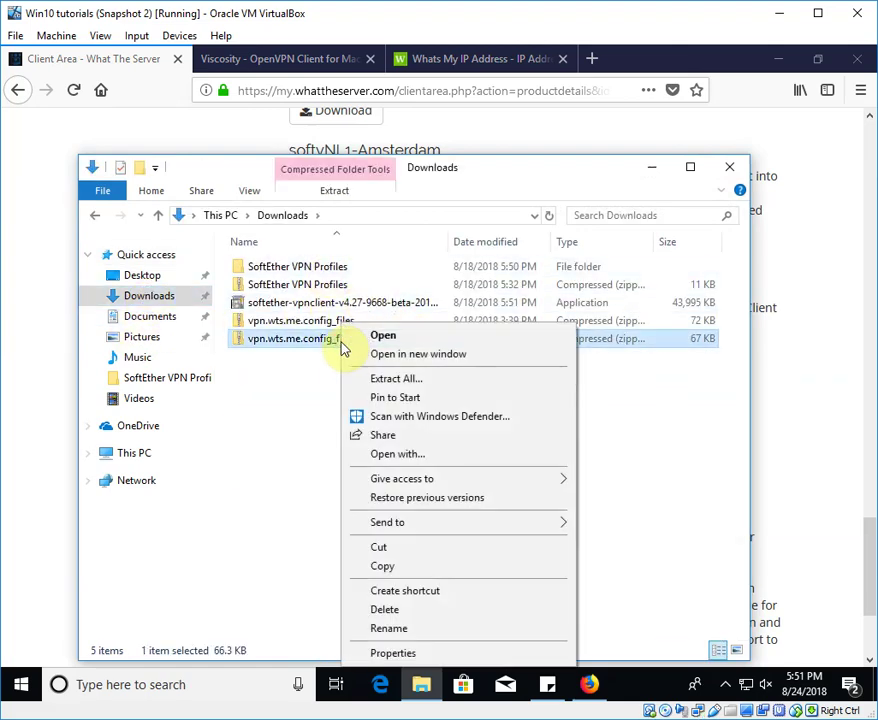
click(436, 382)
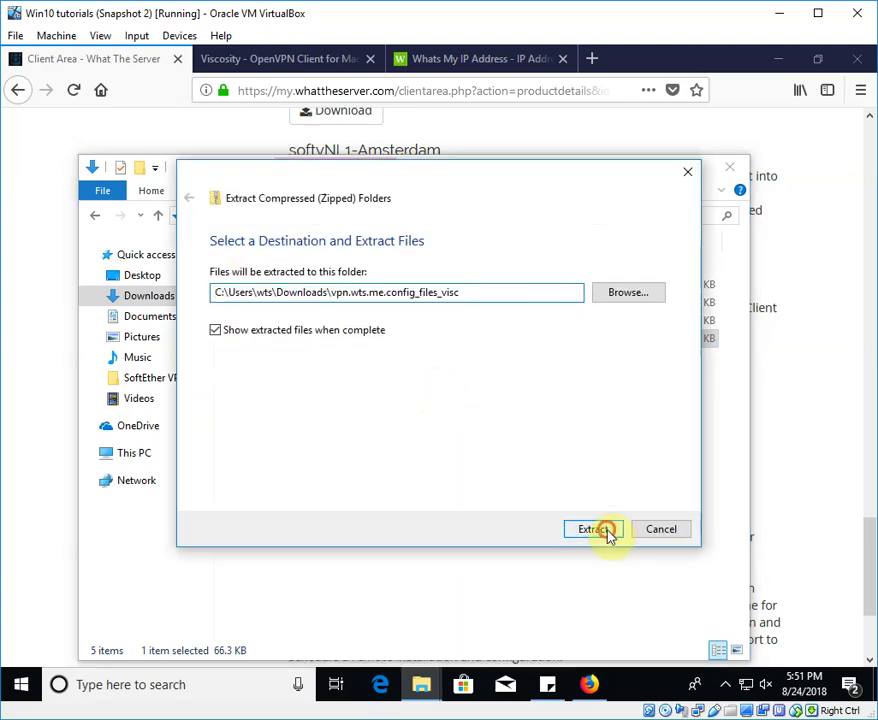
click(594, 529)
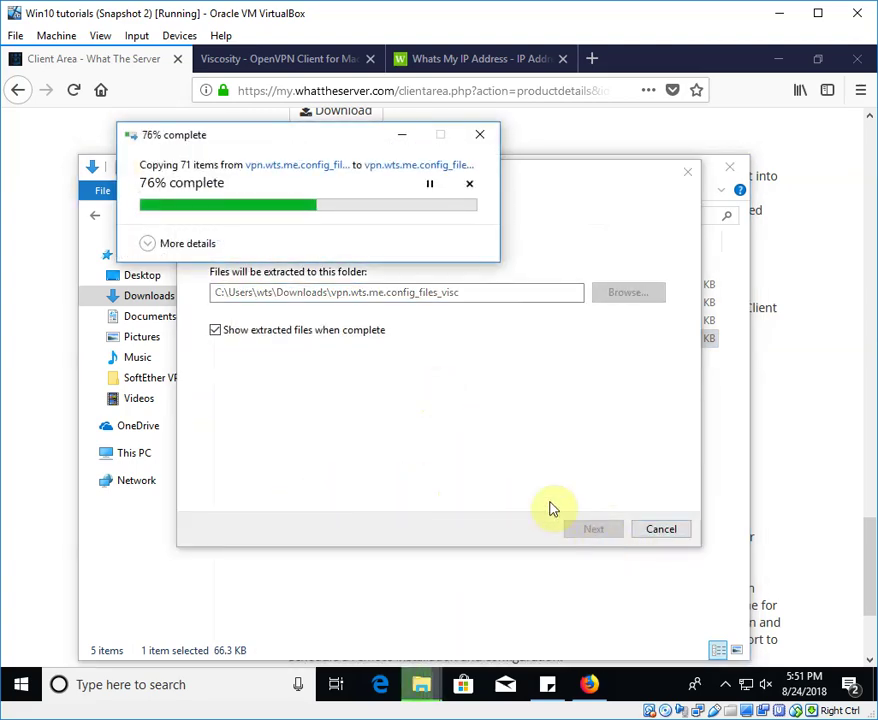
click(333, 274)
double_click(333, 274)
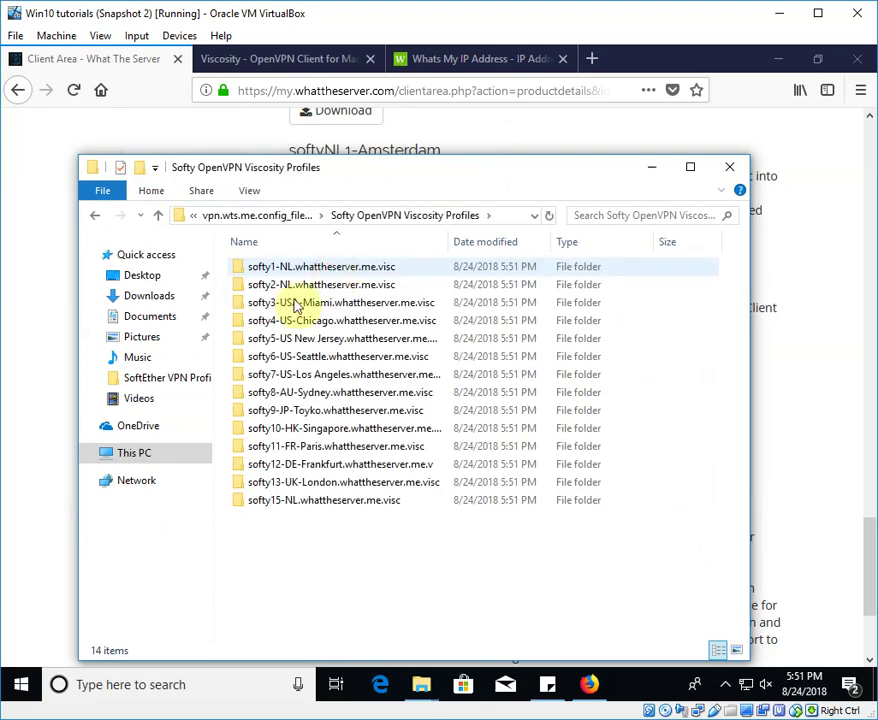
Switch to the sparklabs Viscosity tab and dismiss the Microsoft Authenticator notification.
click(300, 62)
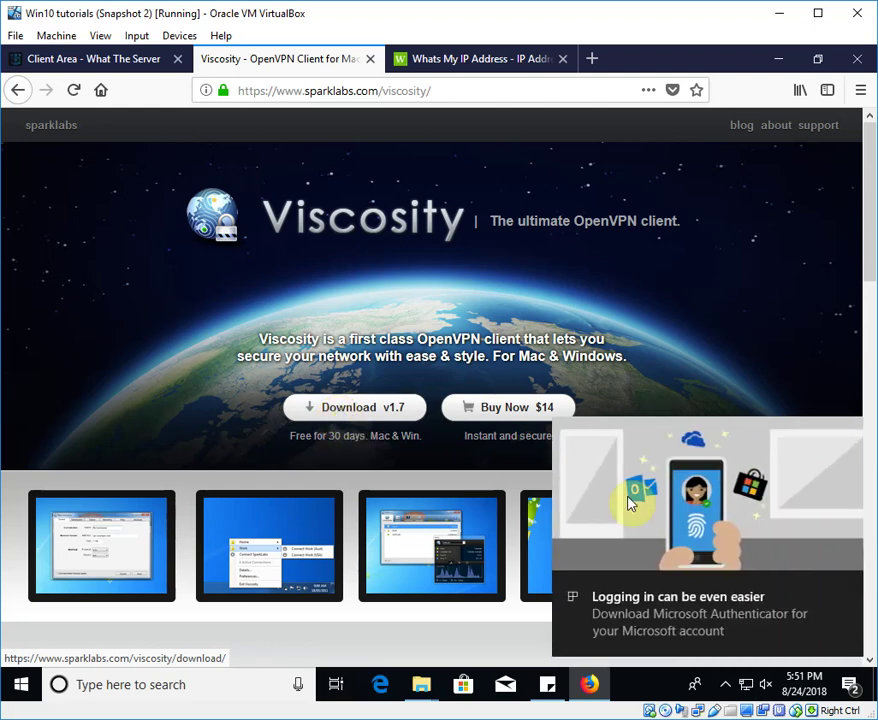
click(847, 594)
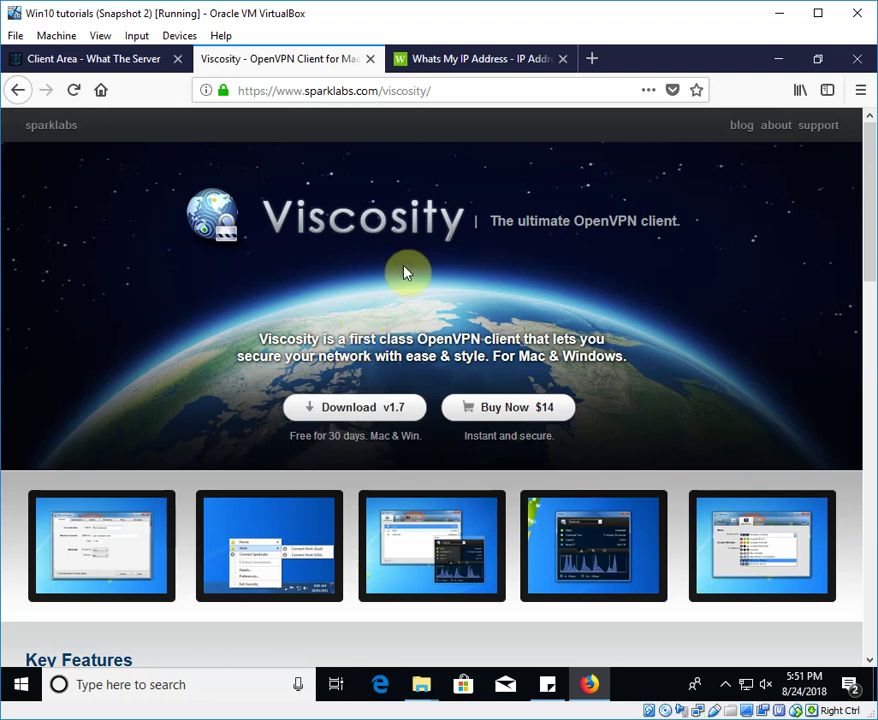
Save Viscosity Installer 1.7.11.exe for Windows and confirm it in the downloads panel.
click(358, 410)
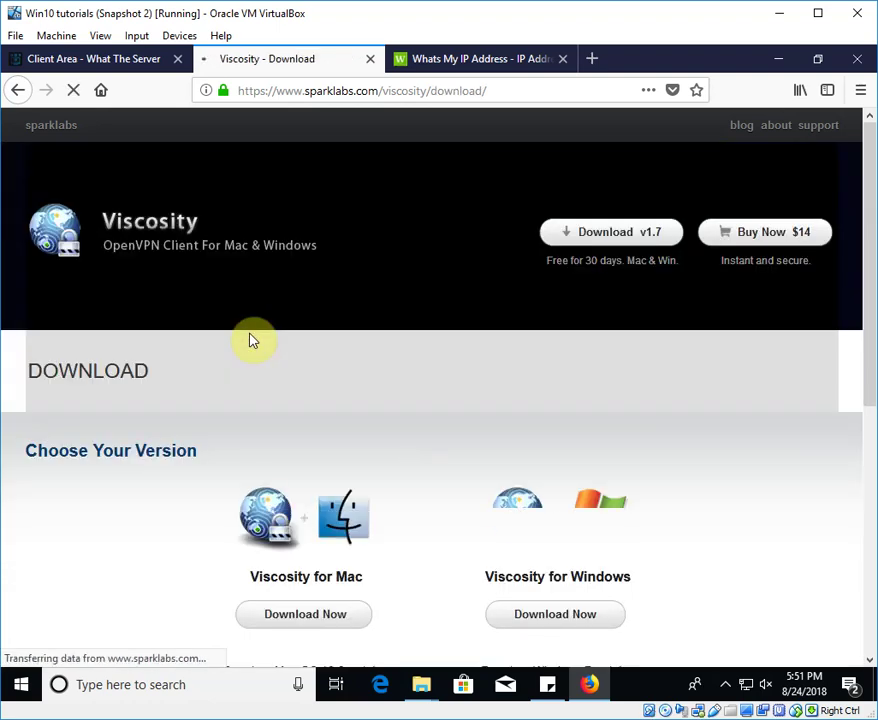
scroll(440, 530, down, 3)
click(570, 326)
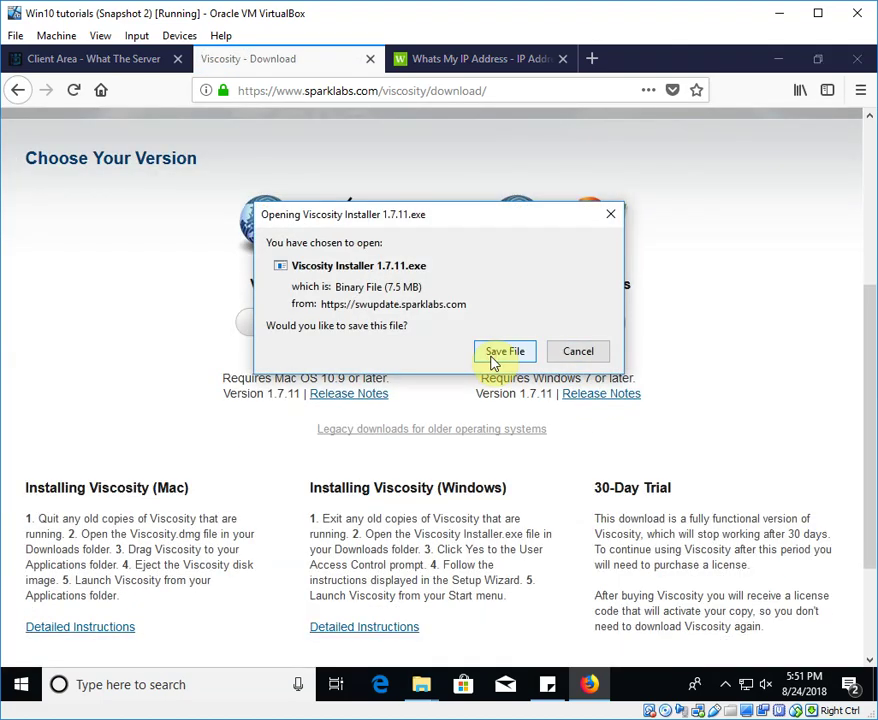
click(493, 355)
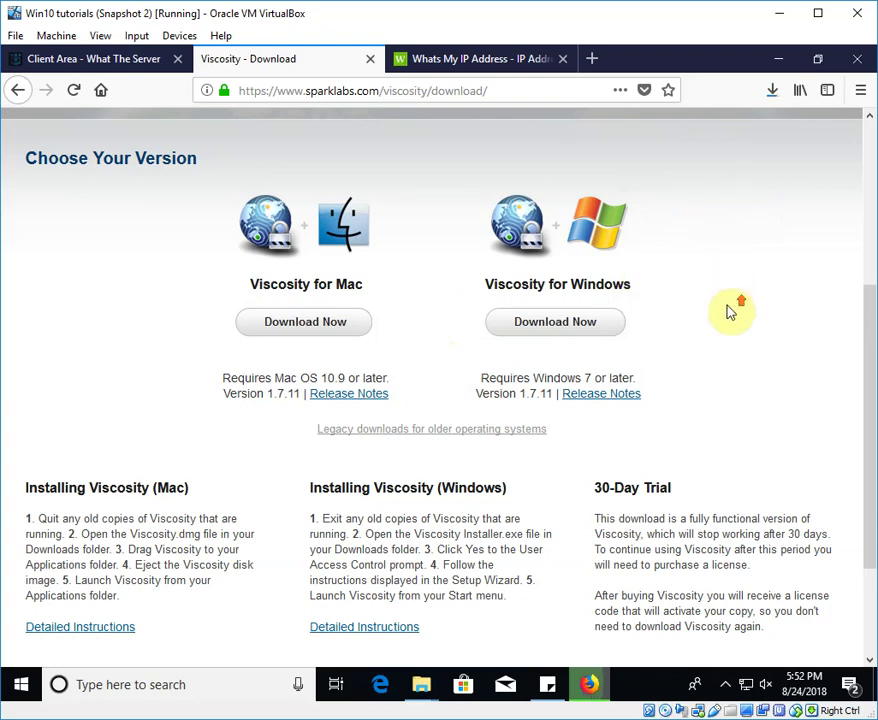
scroll(727, 310, up, 3)
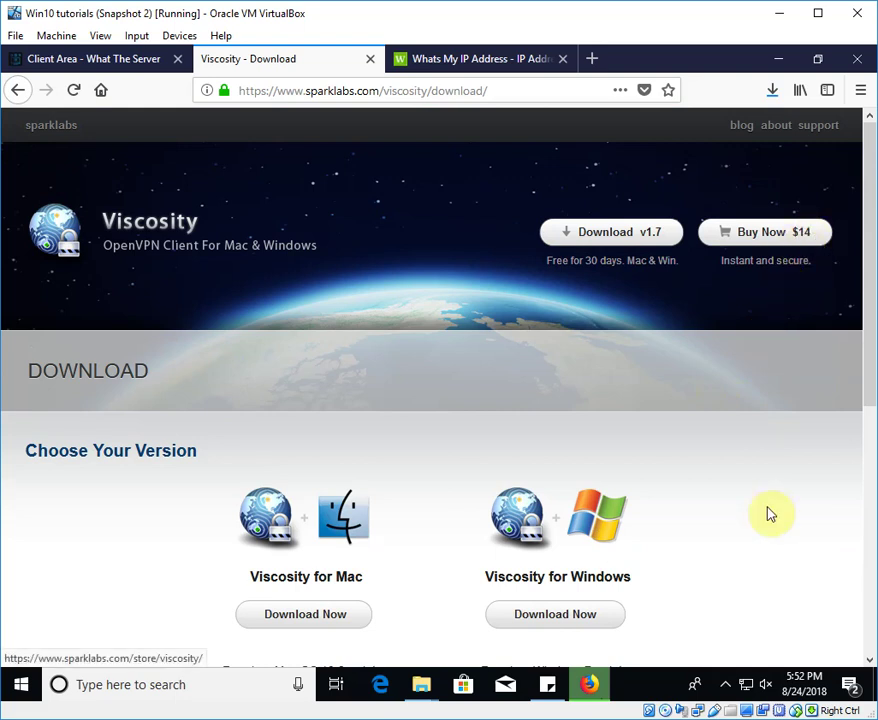
click(775, 93)
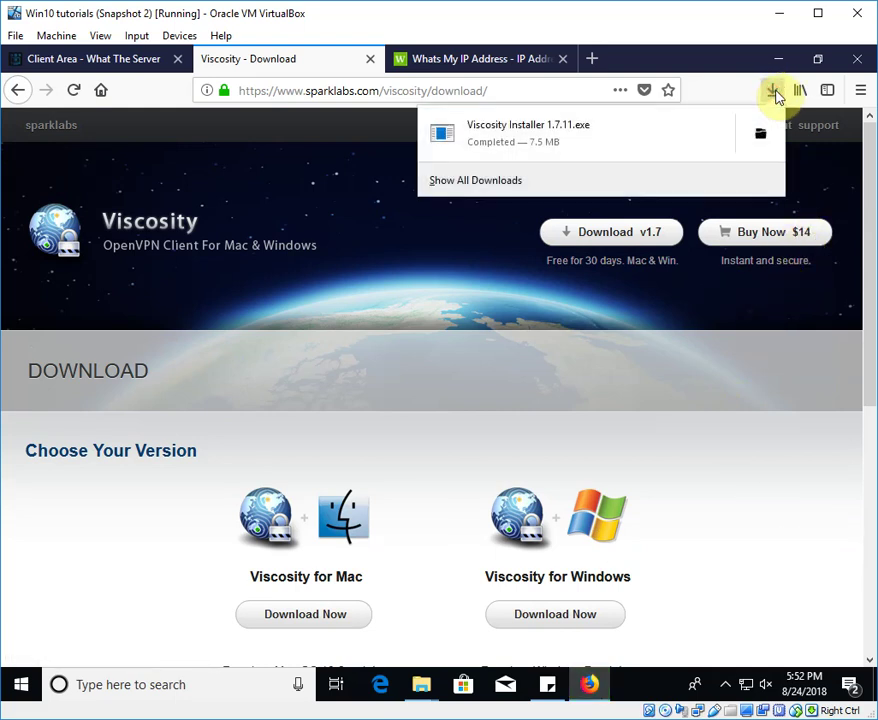
click(774, 93)
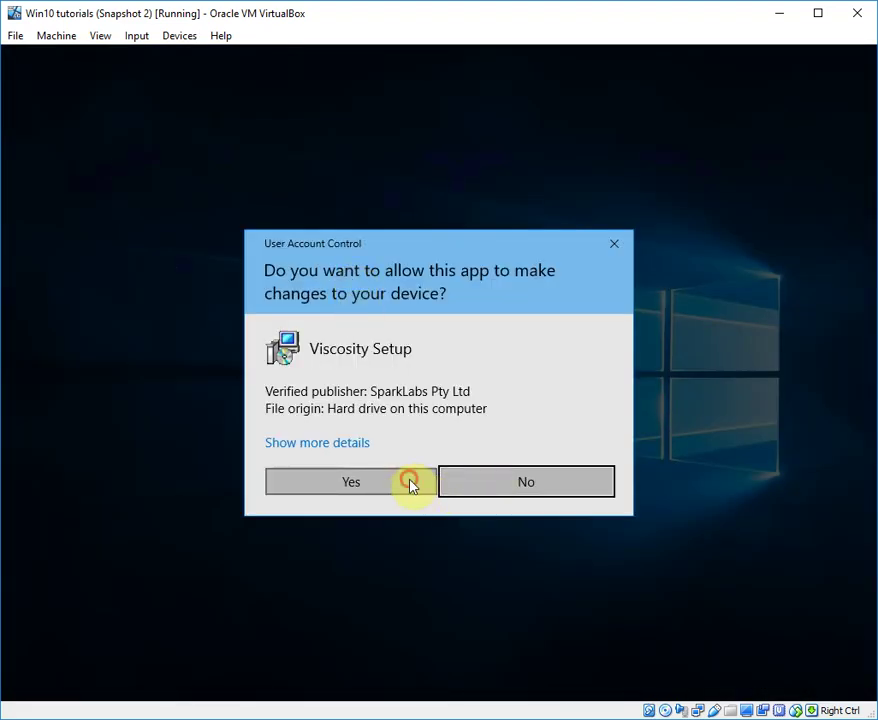
Allow Viscosity Setup, accept the license, and keep default location, components and Start Menu folder.
click(408, 478)
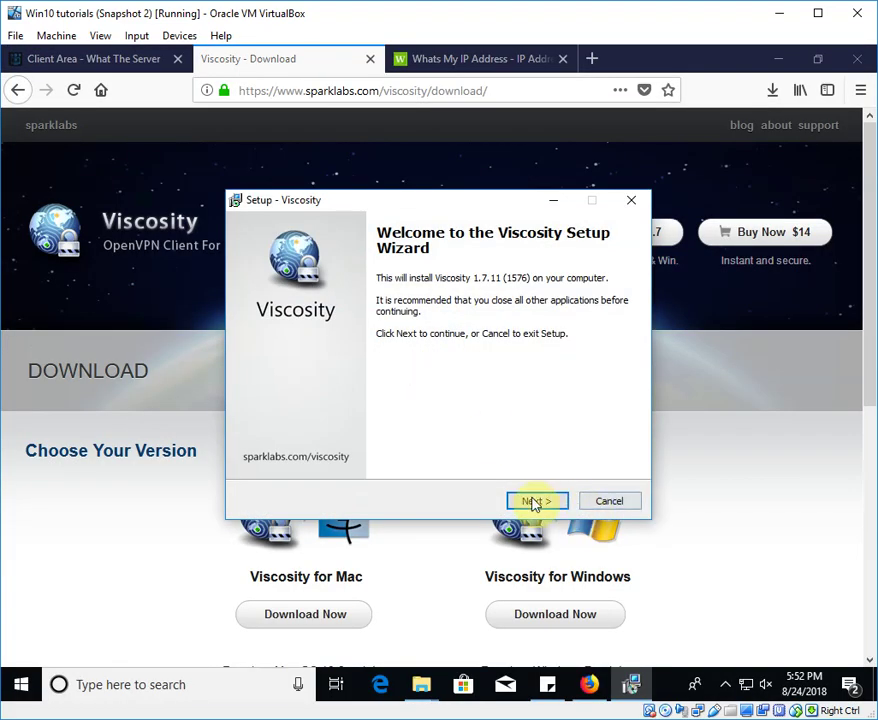
click(531, 502)
click(352, 449)
click(545, 503)
click(531, 502)
click(538, 502)
click(540, 504)
Add a desktop shortcut, install Viscosity 1.7.11, and finish setup to launch it.
click(382, 333)
click(540, 501)
click(536, 502)
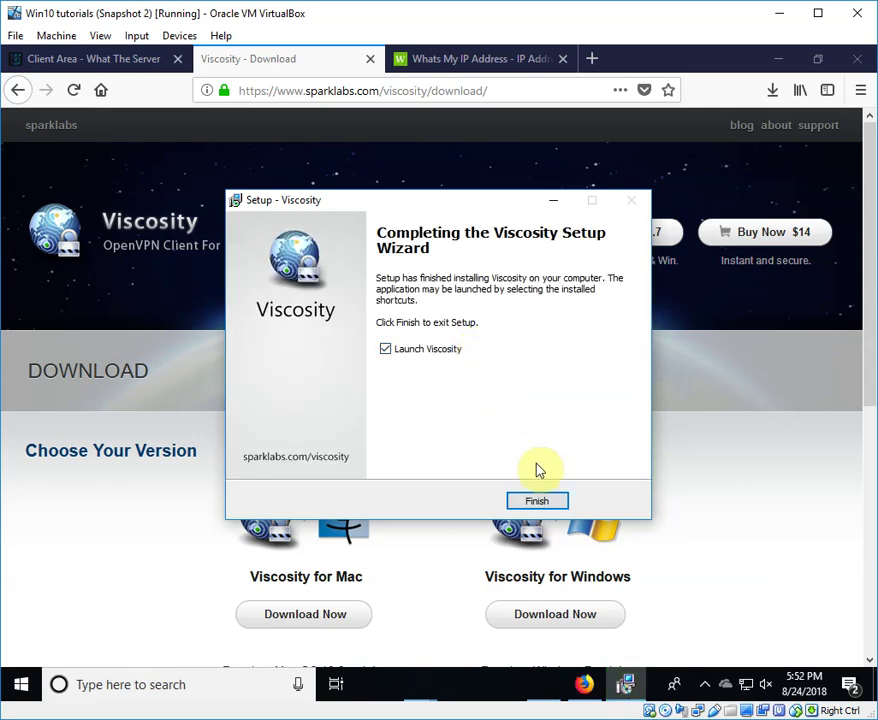
click(534, 502)
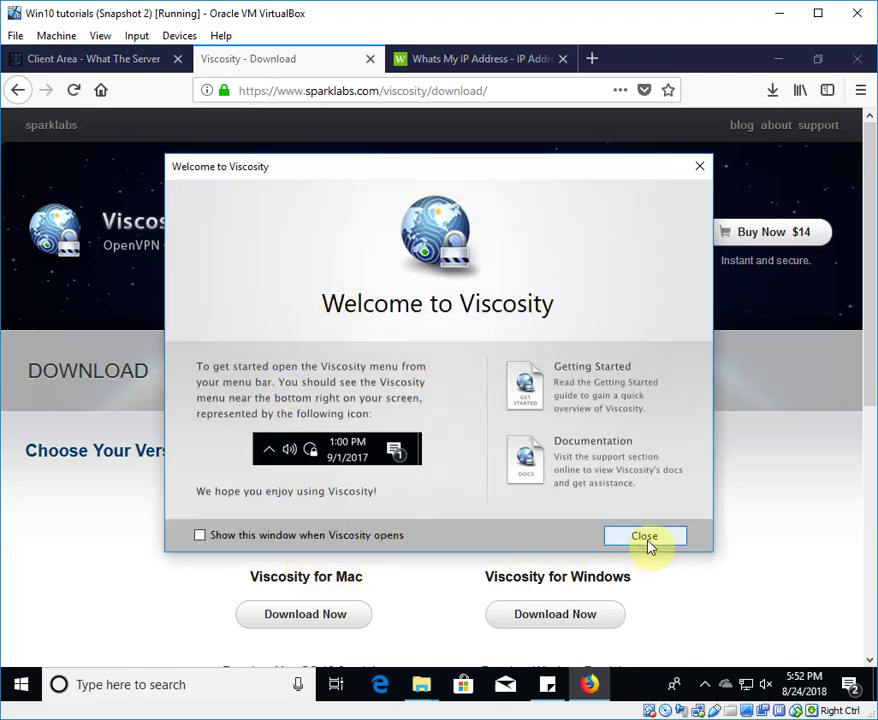
Close the Welcome to Viscosity window and pin the Viscosity icon from hidden icons to the tray.
click(648, 540)
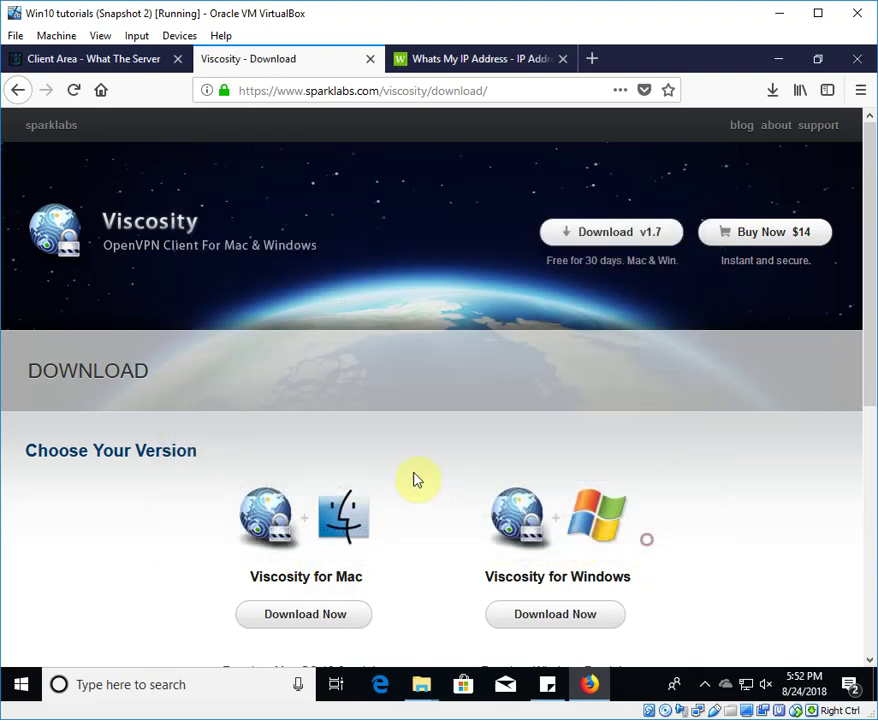
click(704, 684)
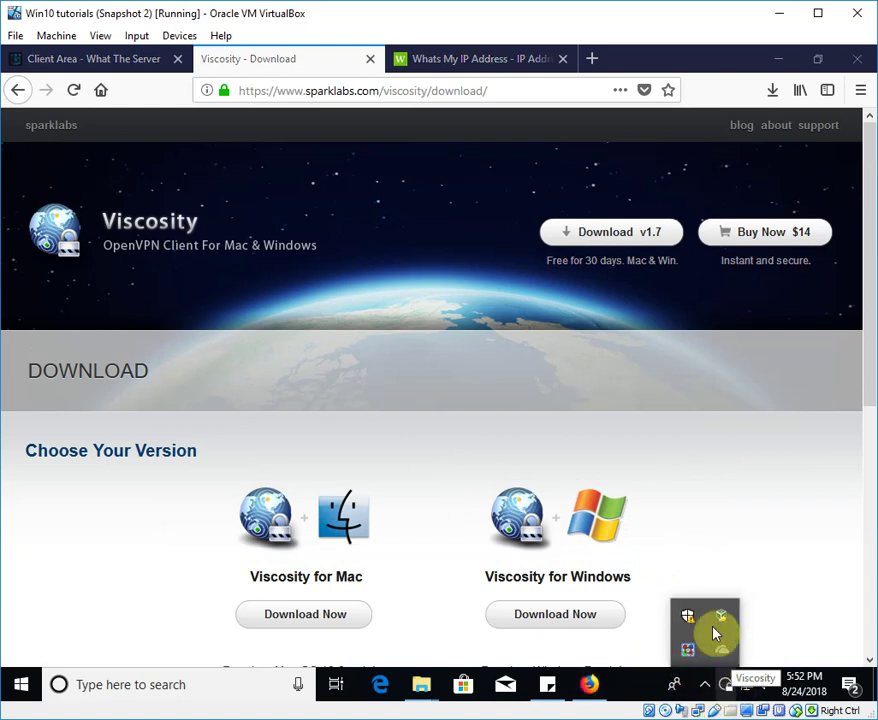
drag(720, 680, 725, 686)
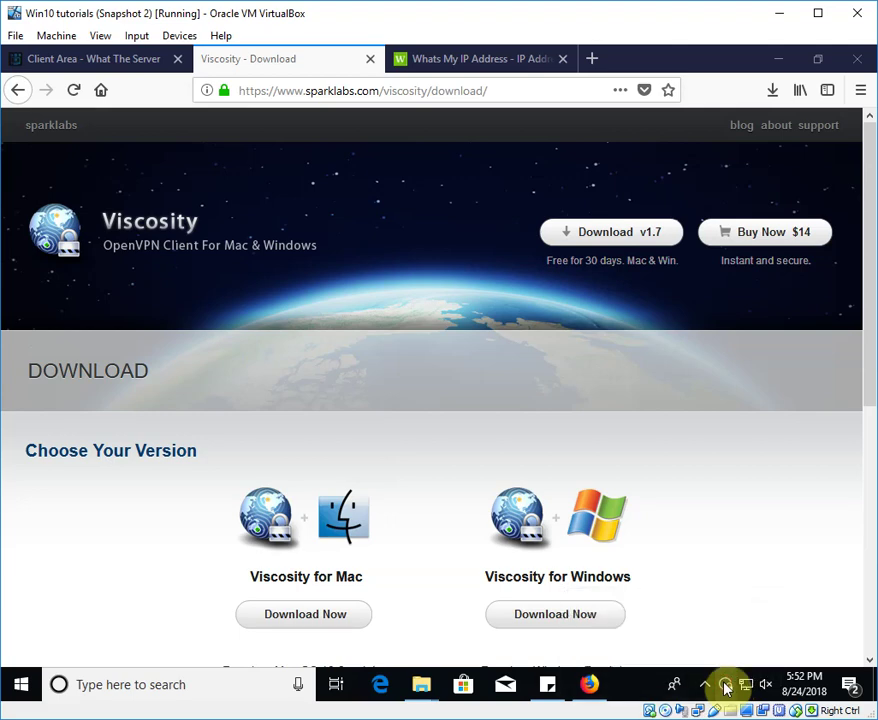
Open Viscosity's preferences, import a connection from file, and browse to Softy OpenVPN Viscosity Profiles.
double_click(725, 686)
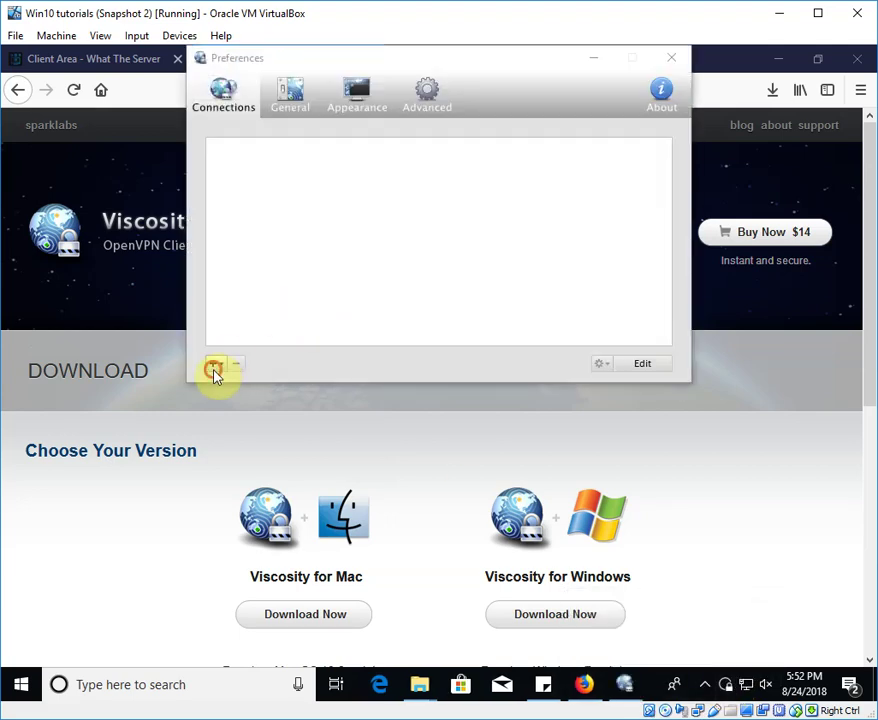
click(214, 368)
mouse_move(318, 407)
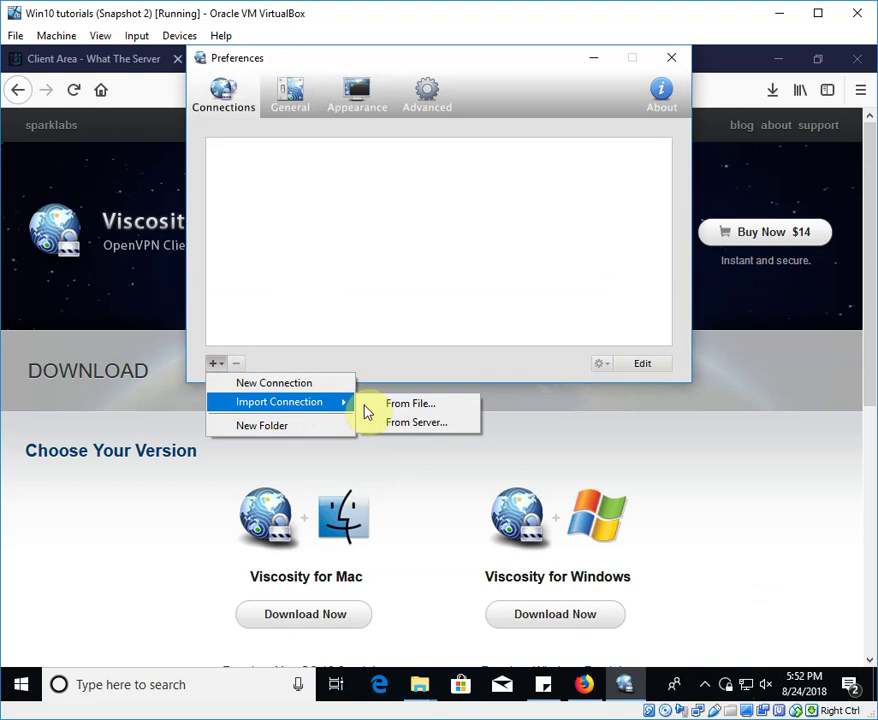
click(430, 404)
click(256, 222)
double_click(466, 210)
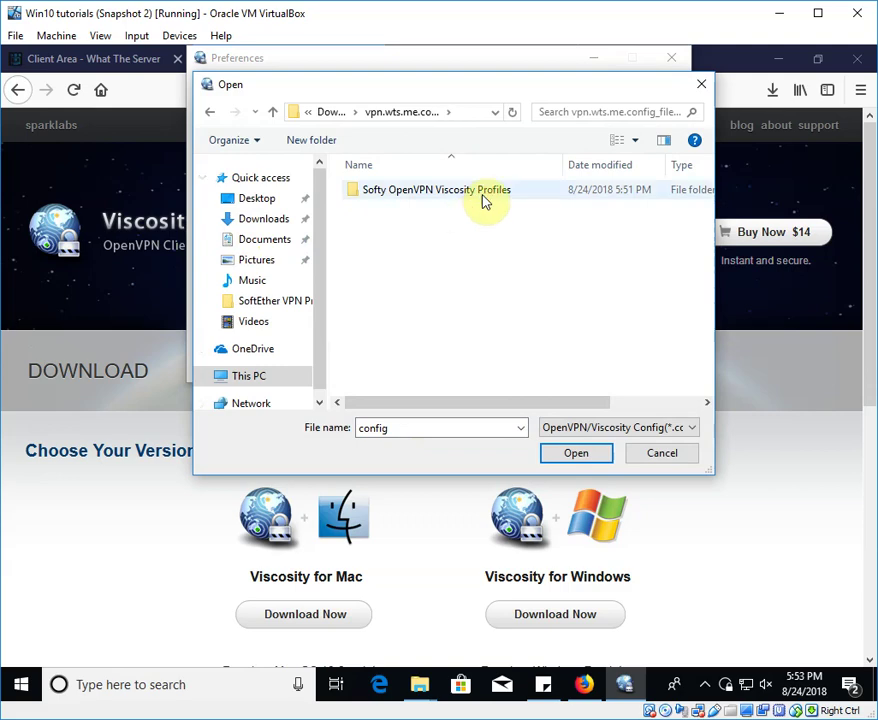
double_click(483, 195)
Import the whole profiles folder, dismiss the success message, and scroll the connection list.
click(623, 427)
click(610, 457)
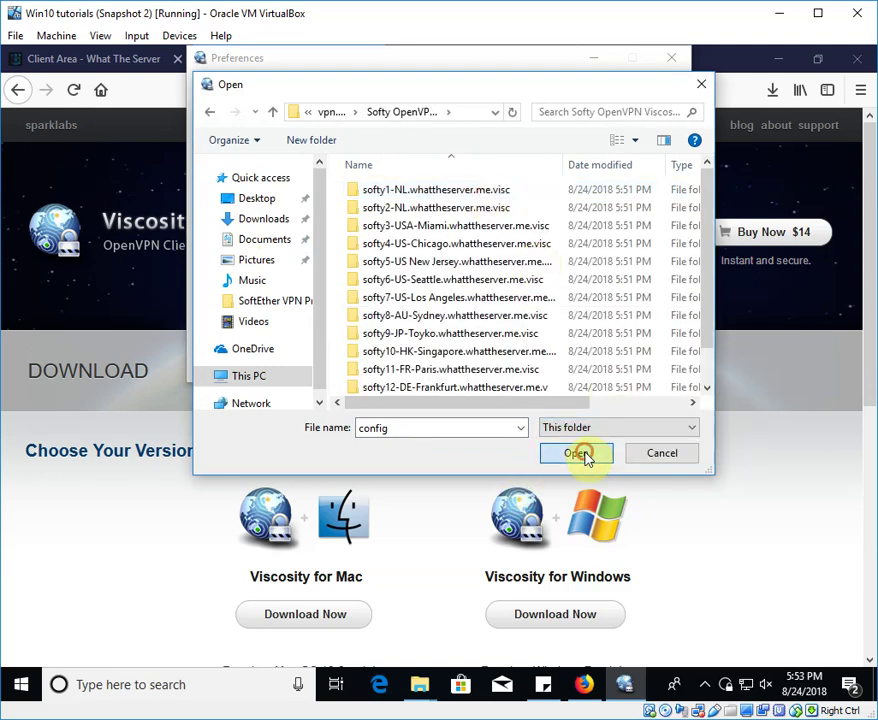
click(584, 455)
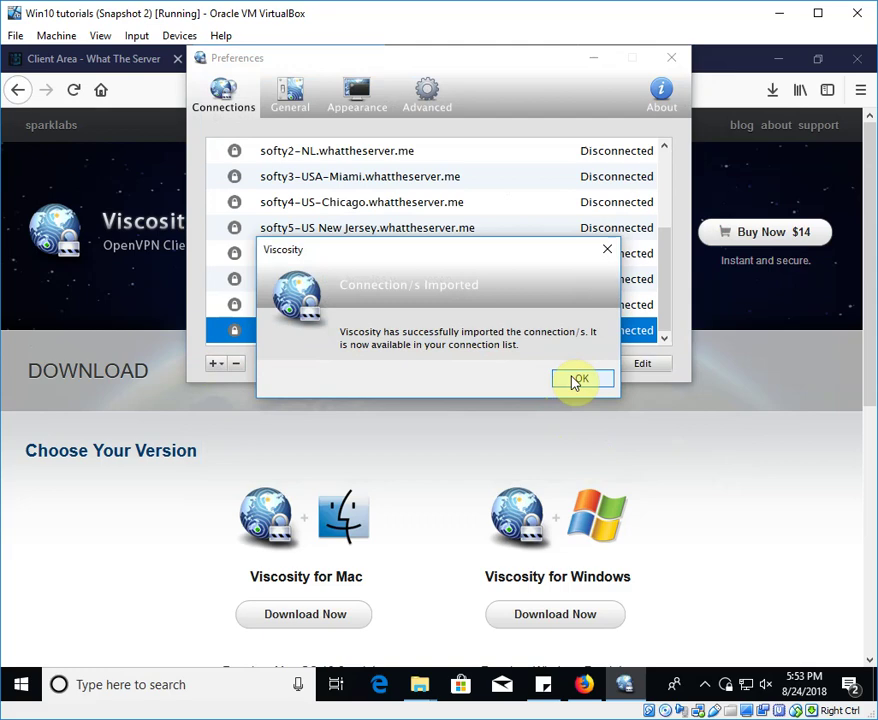
click(576, 381)
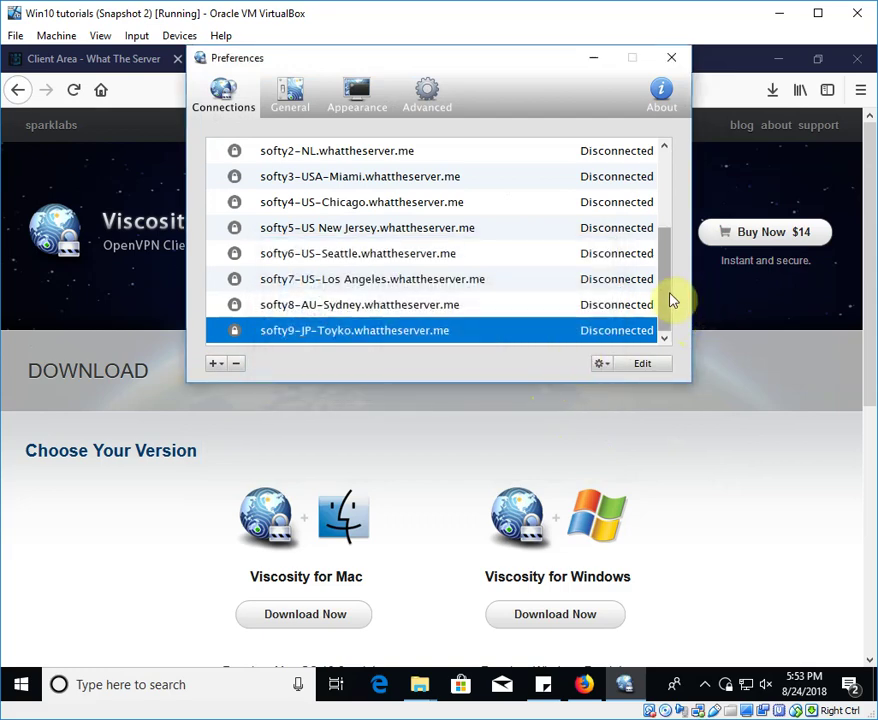
drag(671, 300, 671, 205)
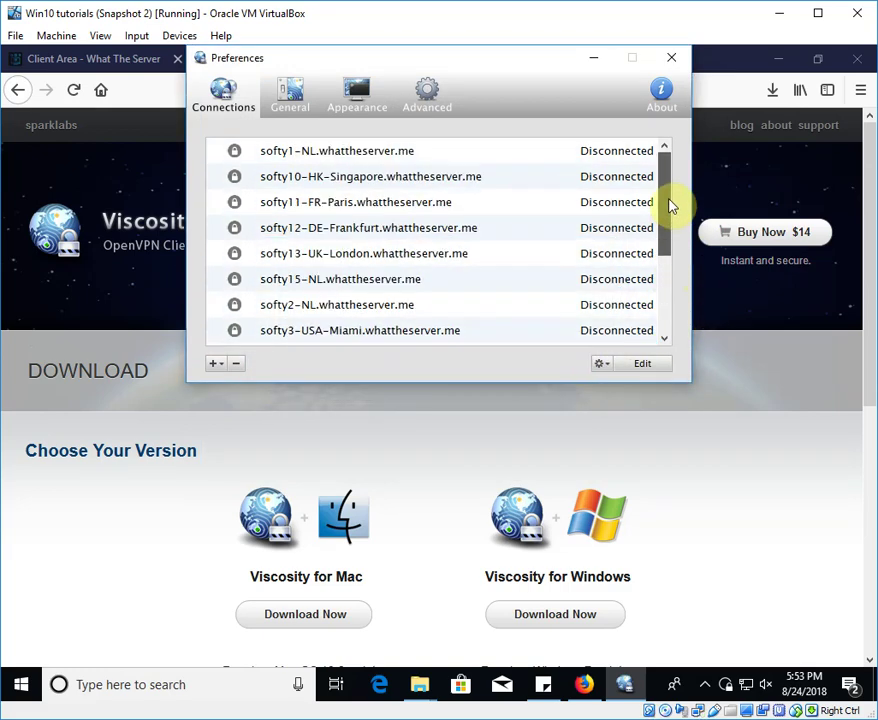
drag(671, 205, 662, 176)
Connect to softy1-NL, tick Remember my credentials, and move the login prompt to reveal the note.
click(351, 152)
right_click(351, 152)
click(408, 160)
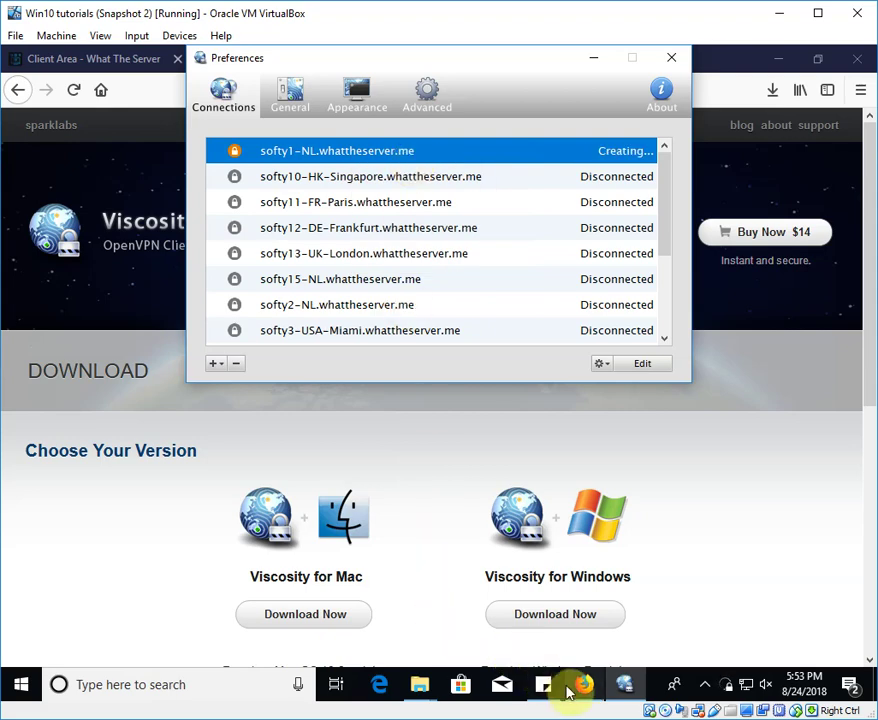
click(545, 685)
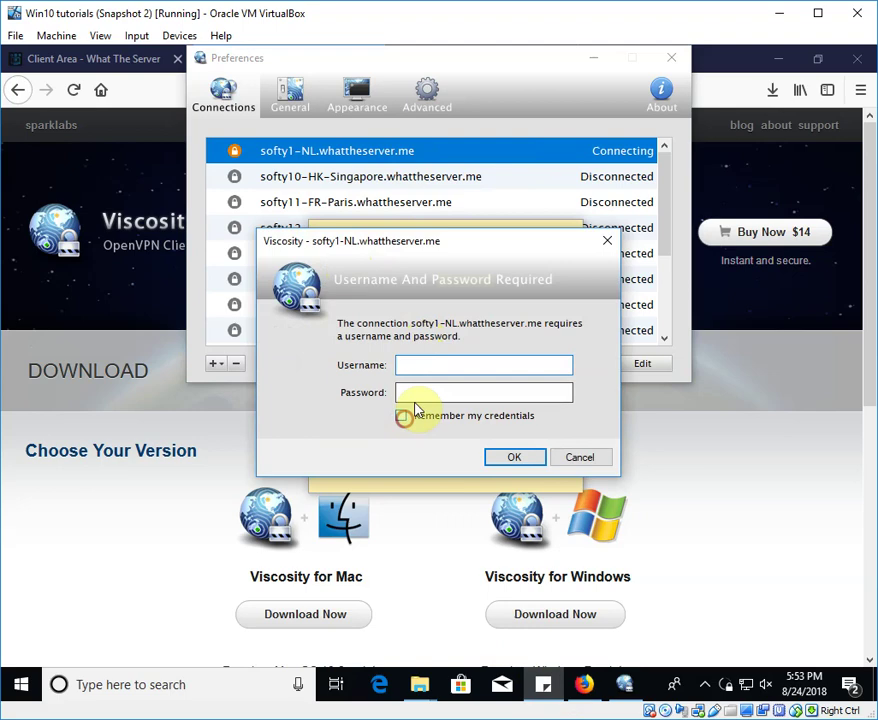
click(401, 415)
drag(454, 244, 705, 295)
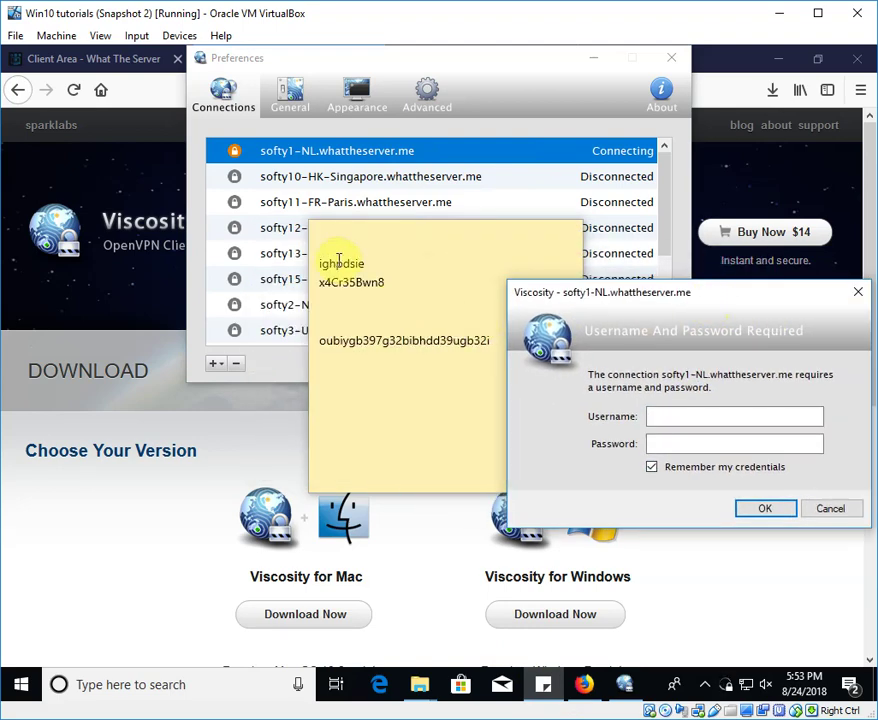
Copy the username and password from the note into the login prompt and submit them.
double_click(339, 262)
click(675, 418)
double_click(375, 342)
click(464, 341)
drag(490, 341, 313, 342)
click(686, 441)
key(ctrl+v)
click(765, 510)
click(500, 66)
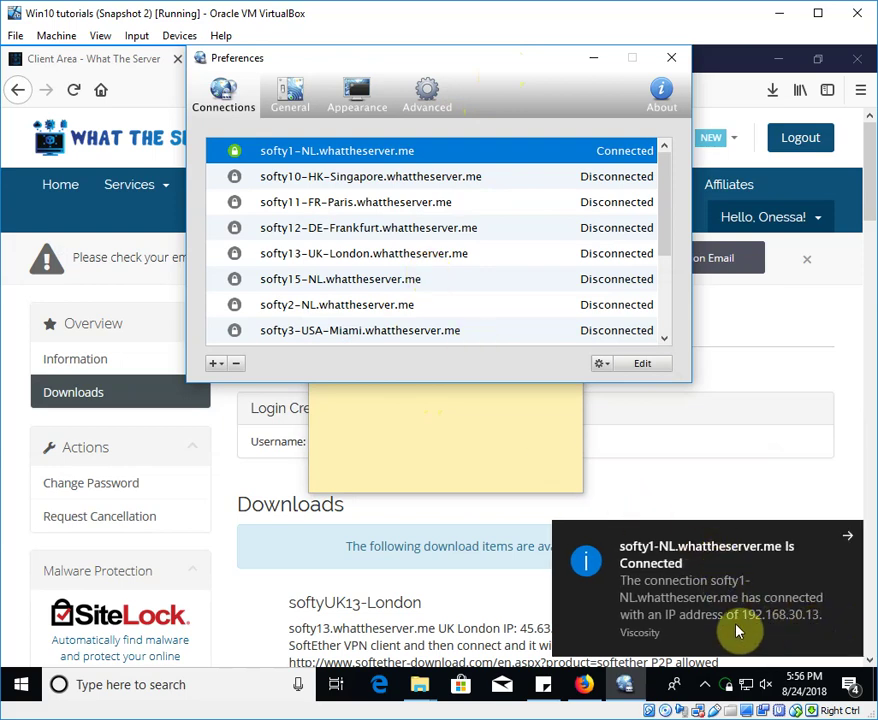
Reload the Whats My IP Address tab in Firefox to show the new Leiden, Netherlands IP.
click(280, 555)
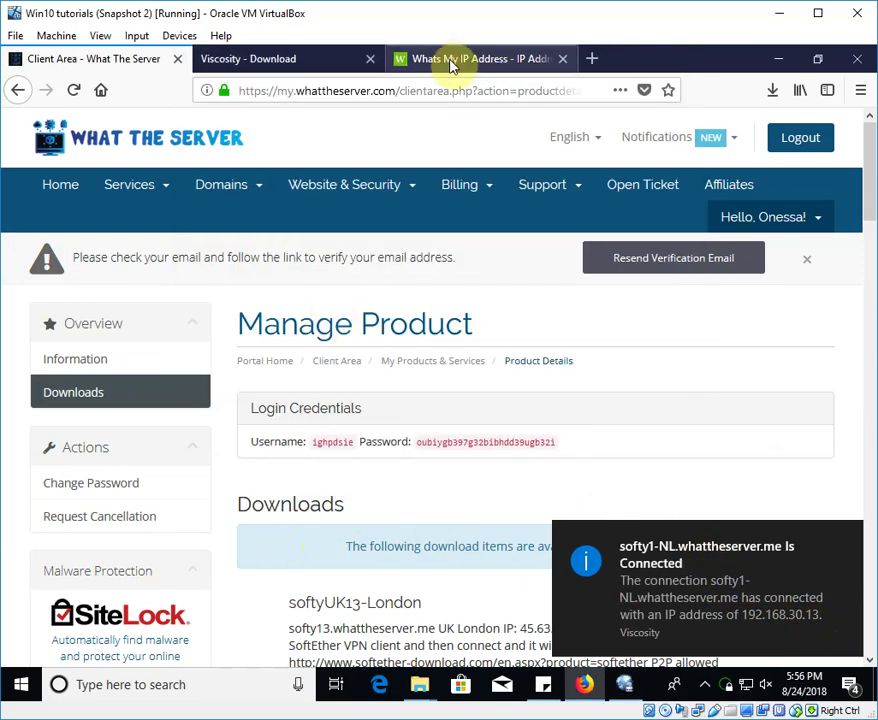
click(449, 59)
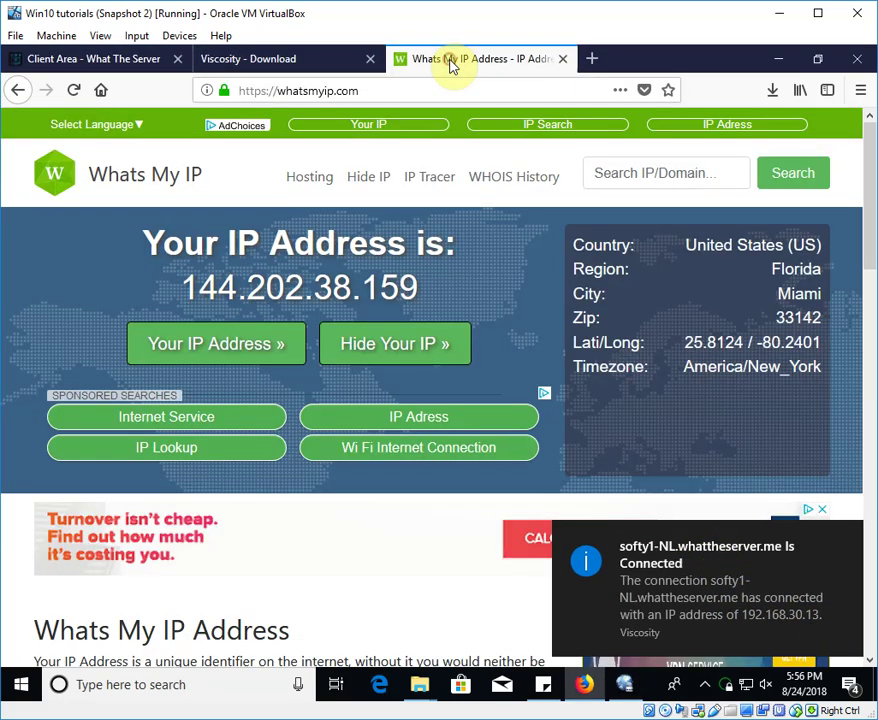
click(73, 90)
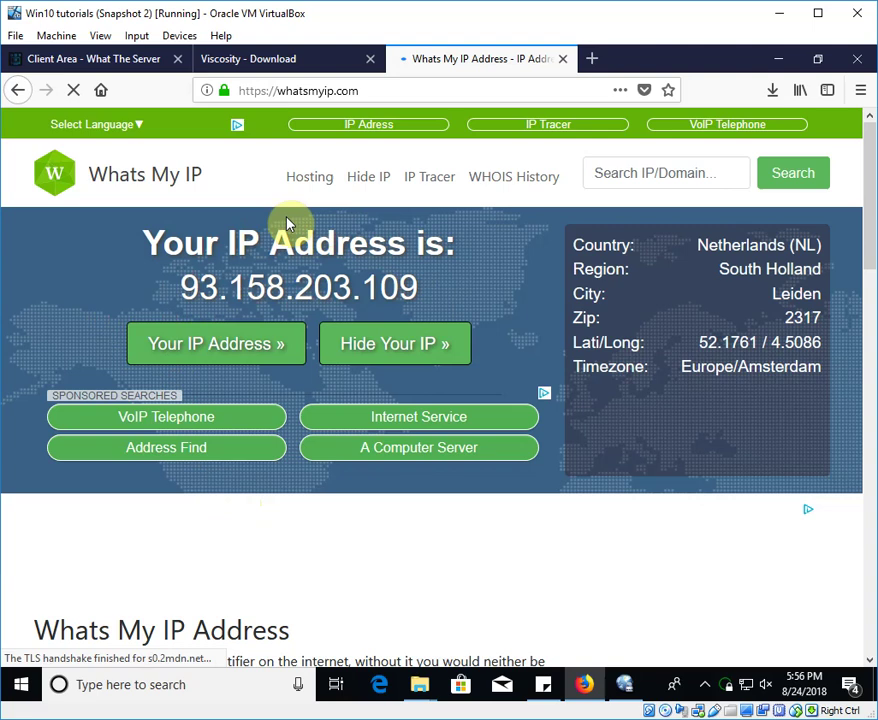
Reopen Viscosity's preferences and select softy10-HK-Singapore, then softy1-NL again.
click(624, 685)
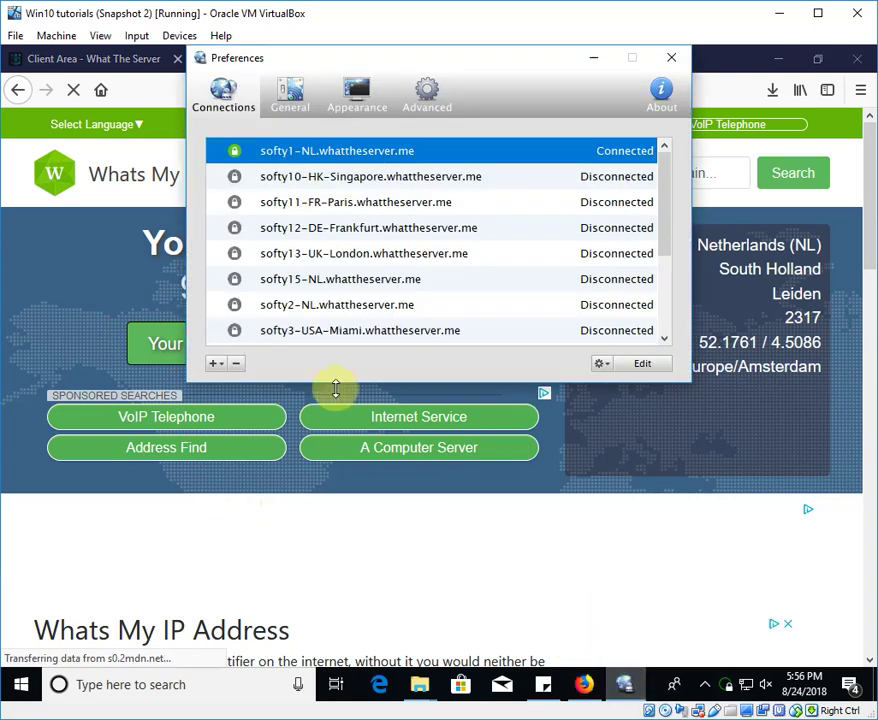
scroll(323, 294, down, 2)
scroll(322, 295, up, 2)
click(347, 178)
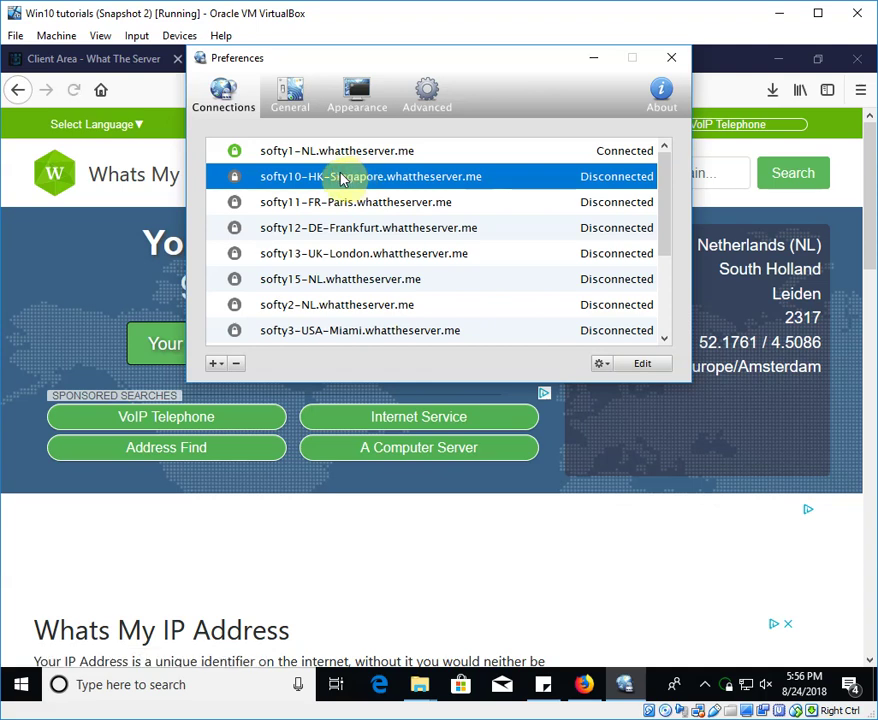
scroll(347, 241, down, 2)
scroll(357, 291, up, 2)
click(347, 151)
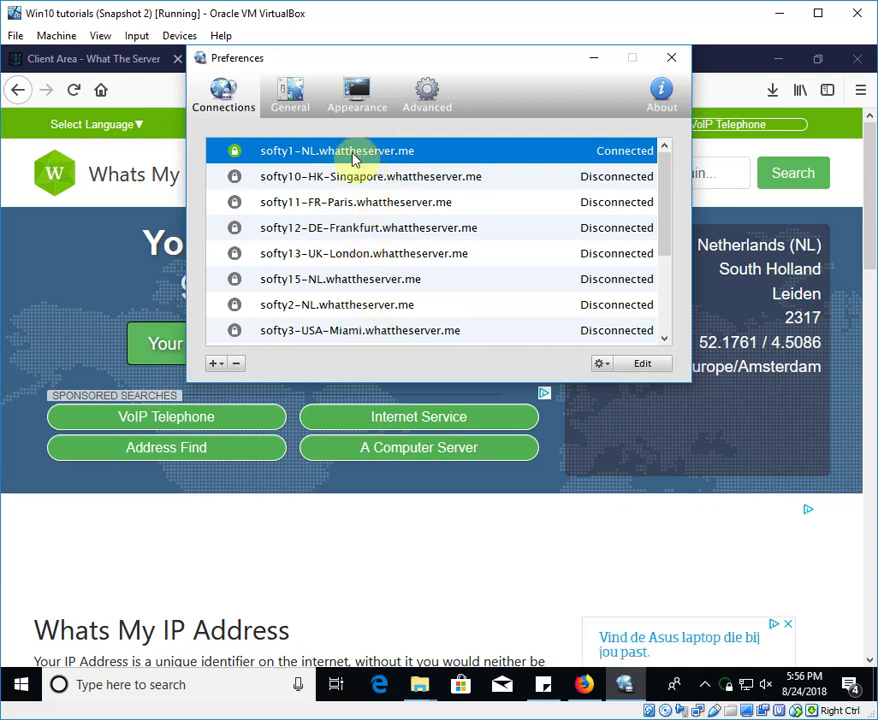
Review the General, Appearance (menu icon left Default) and Advanced tabs, then return to Connections.
click(289, 92)
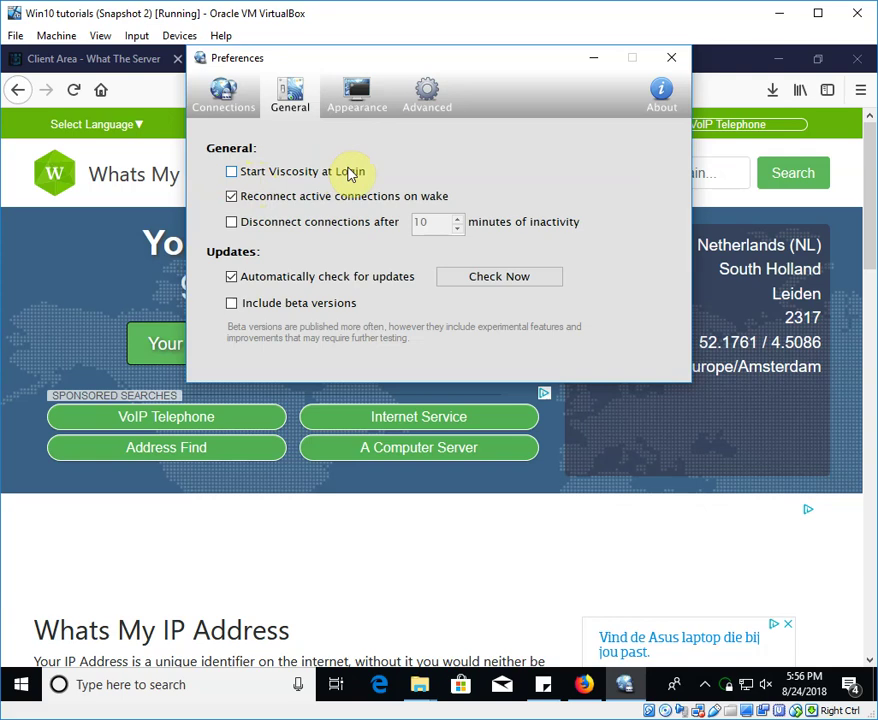
click(364, 105)
click(396, 180)
click(398, 135)
click(424, 95)
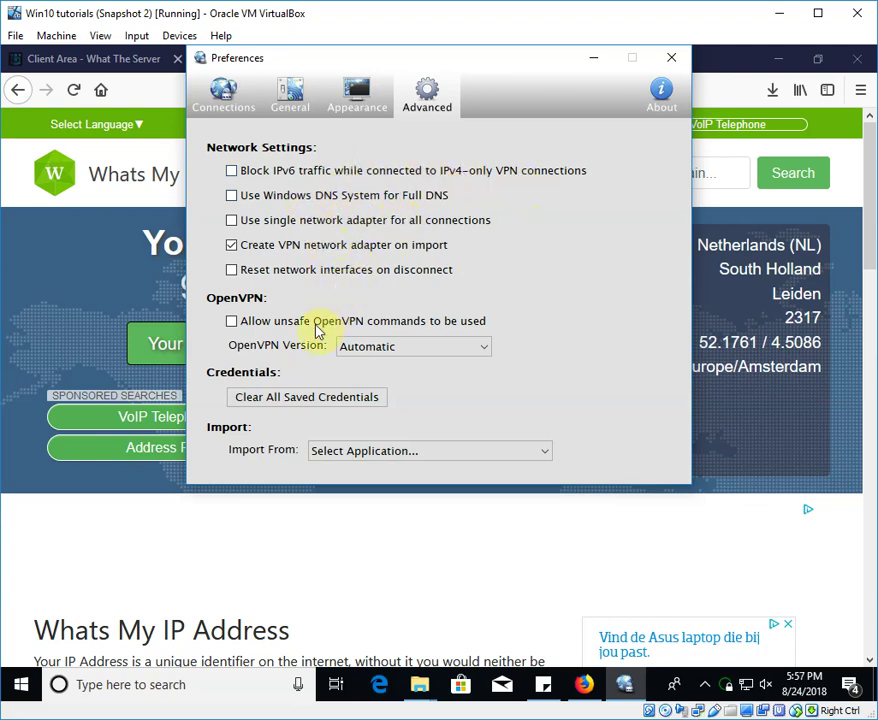
click(360, 104)
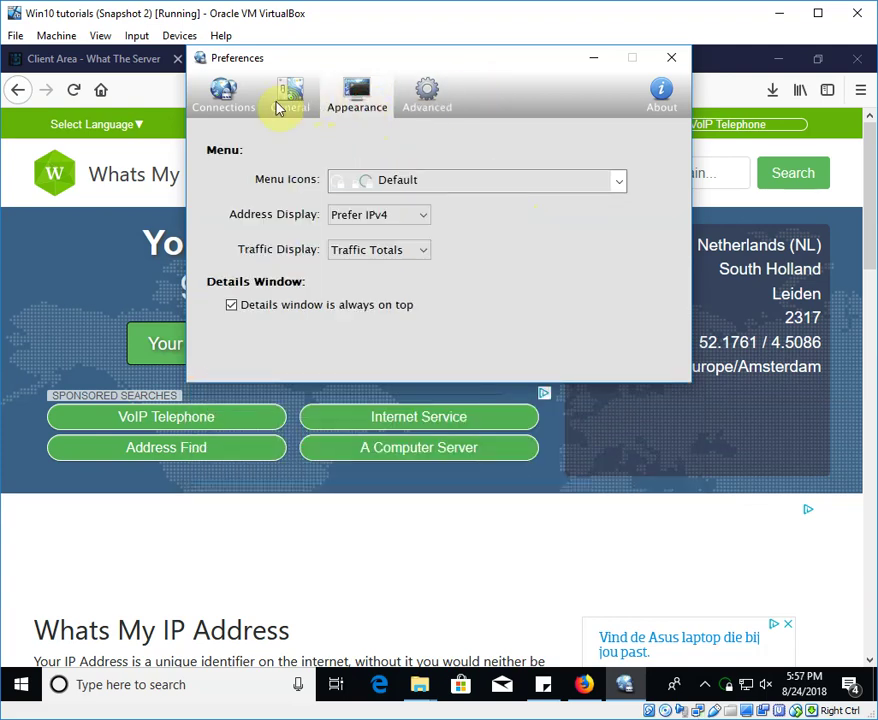
click(290, 100)
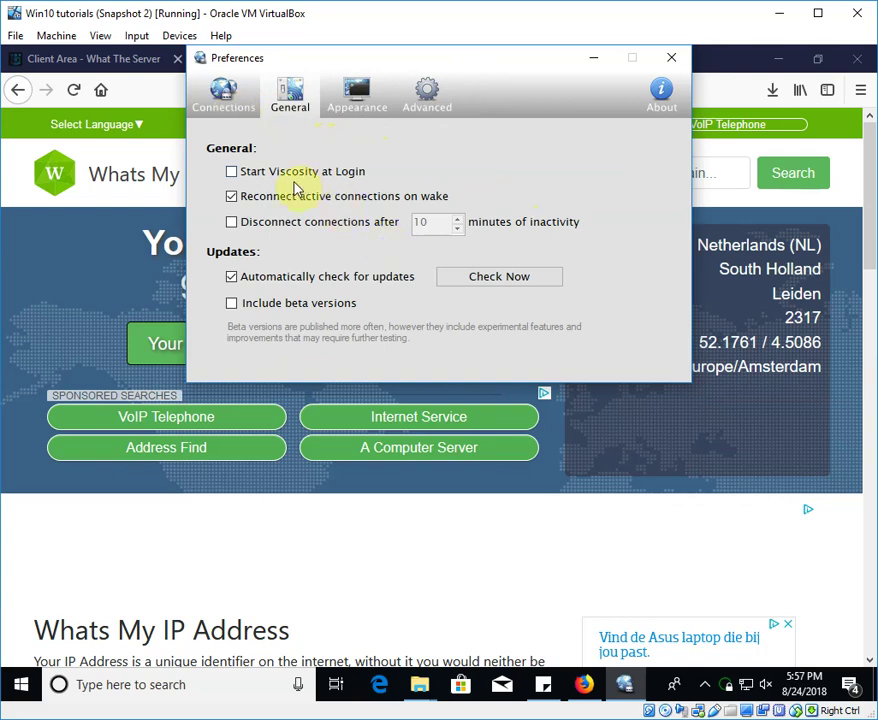
click(235, 99)
right_click(366, 160)
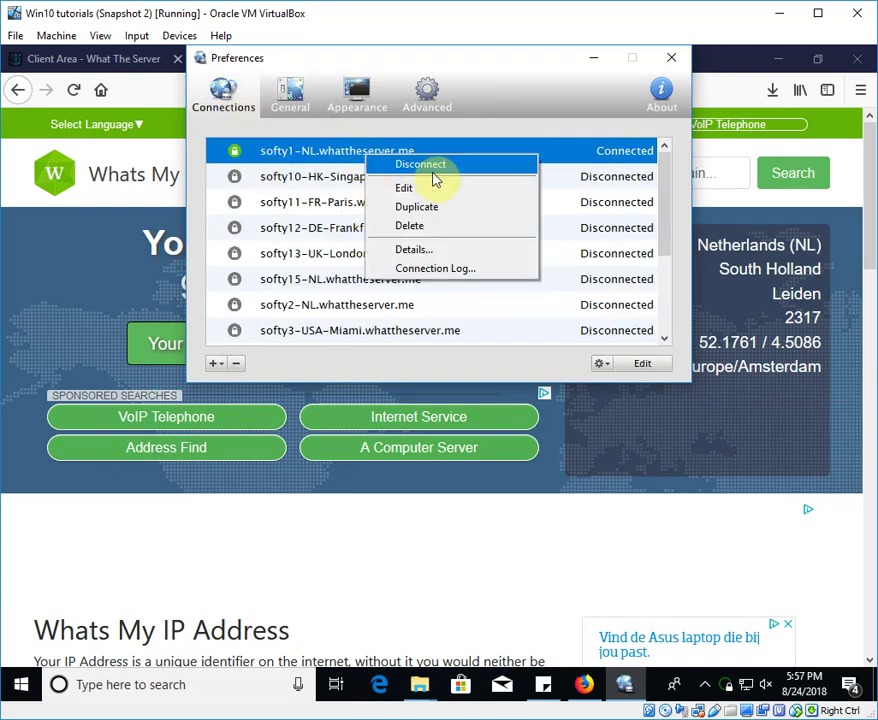
click(300, 160)
double_click(300, 160)
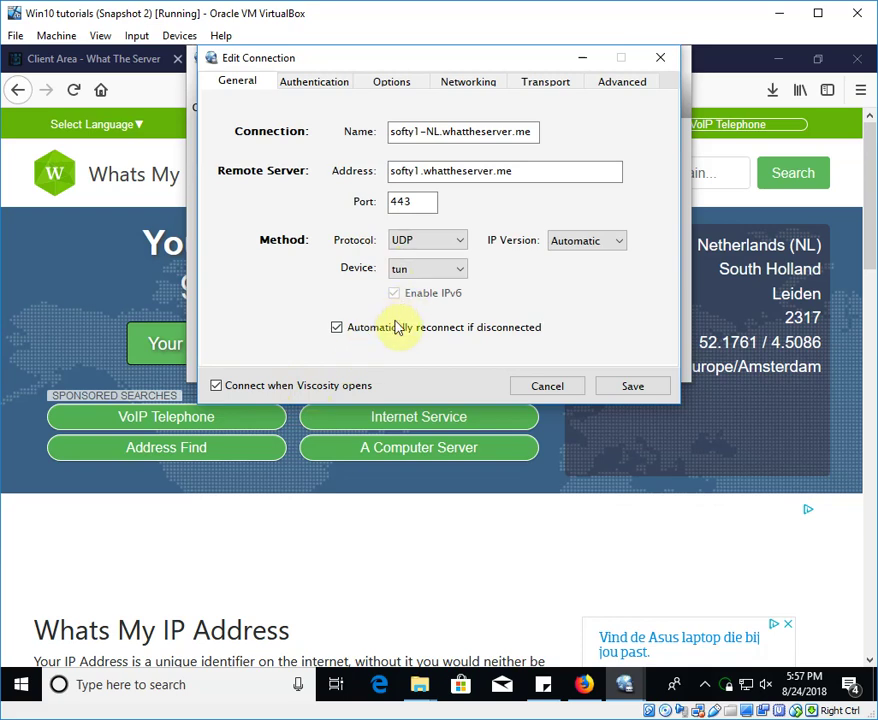
click(314, 84)
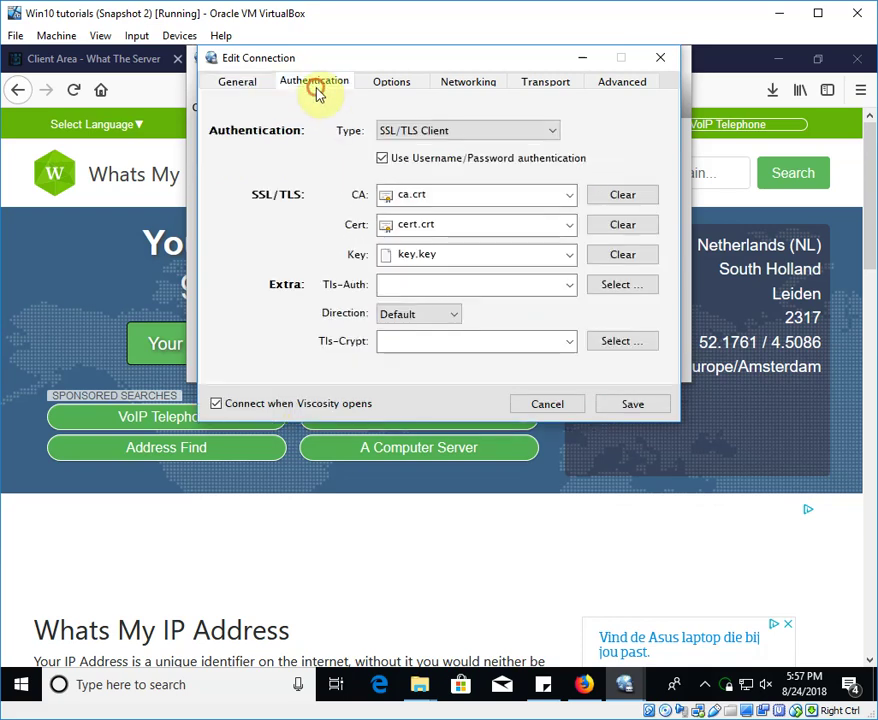
click(388, 89)
click(469, 87)
click(520, 82)
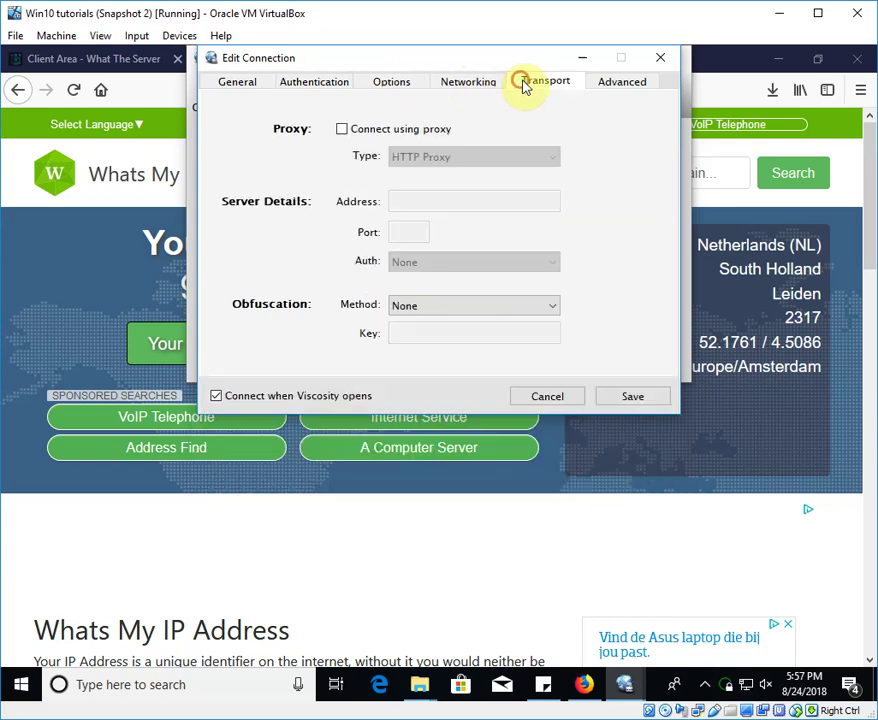
click(615, 84)
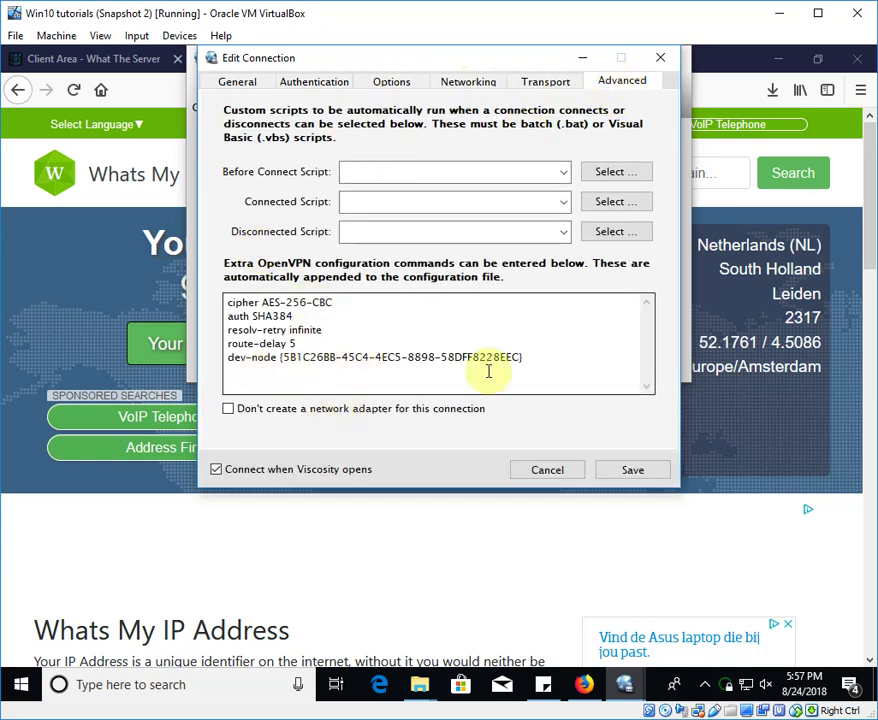
click(546, 80)
click(478, 88)
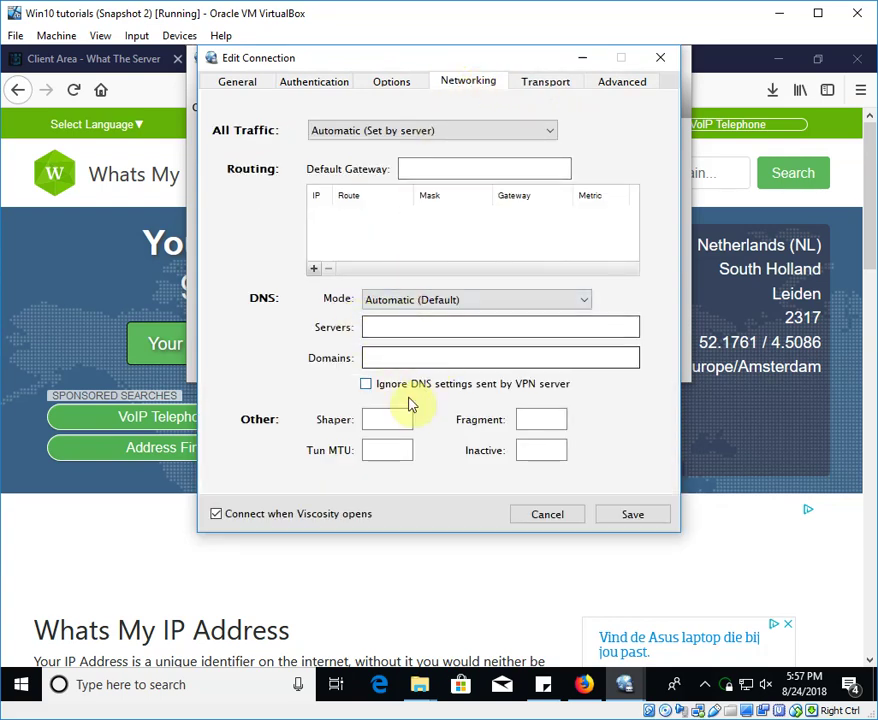
click(406, 86)
click(329, 82)
click(238, 88)
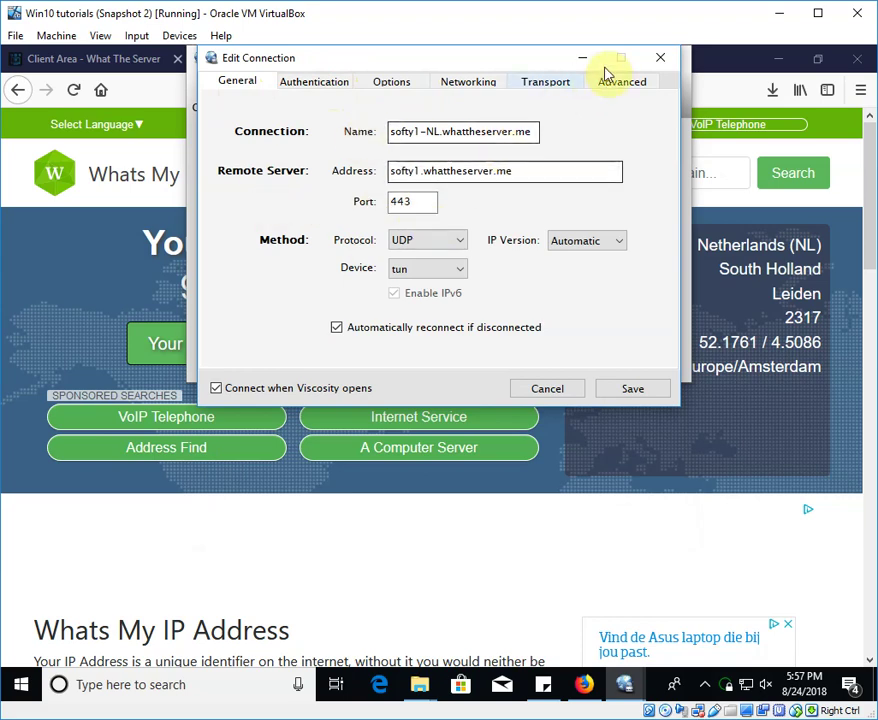
click(661, 62)
Select softy1-NL and drag the Preferences window down-left to uncover Firefox's tabs and address bar.
click(400, 152)
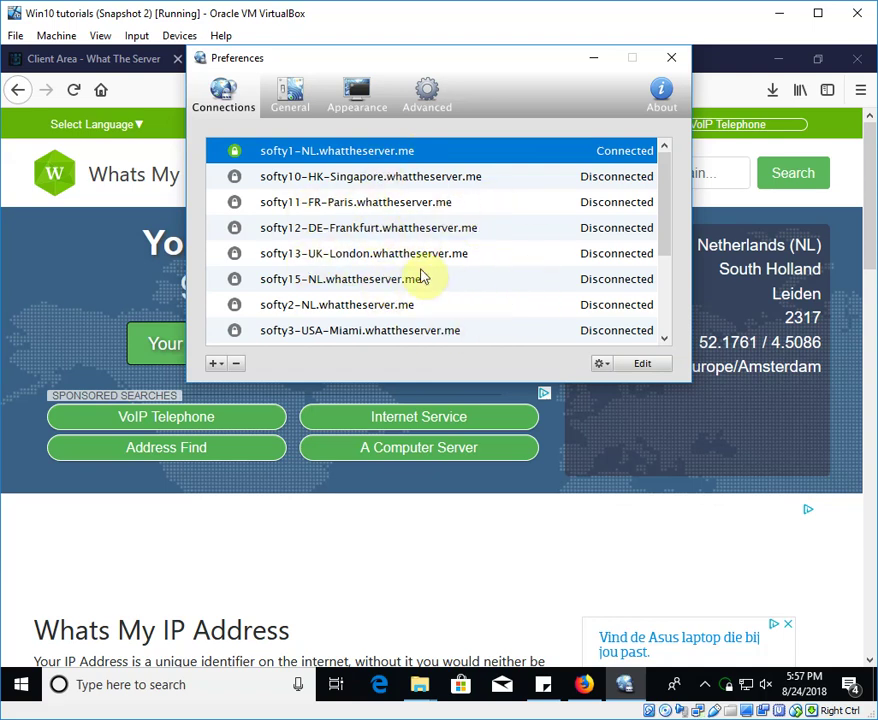
drag(455, 60, 430, 186)
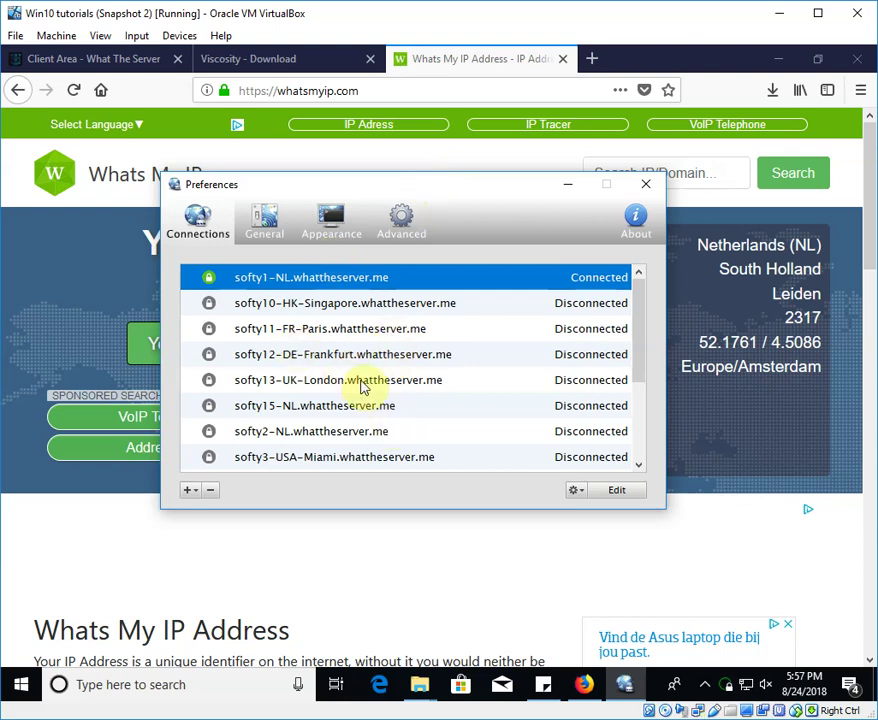